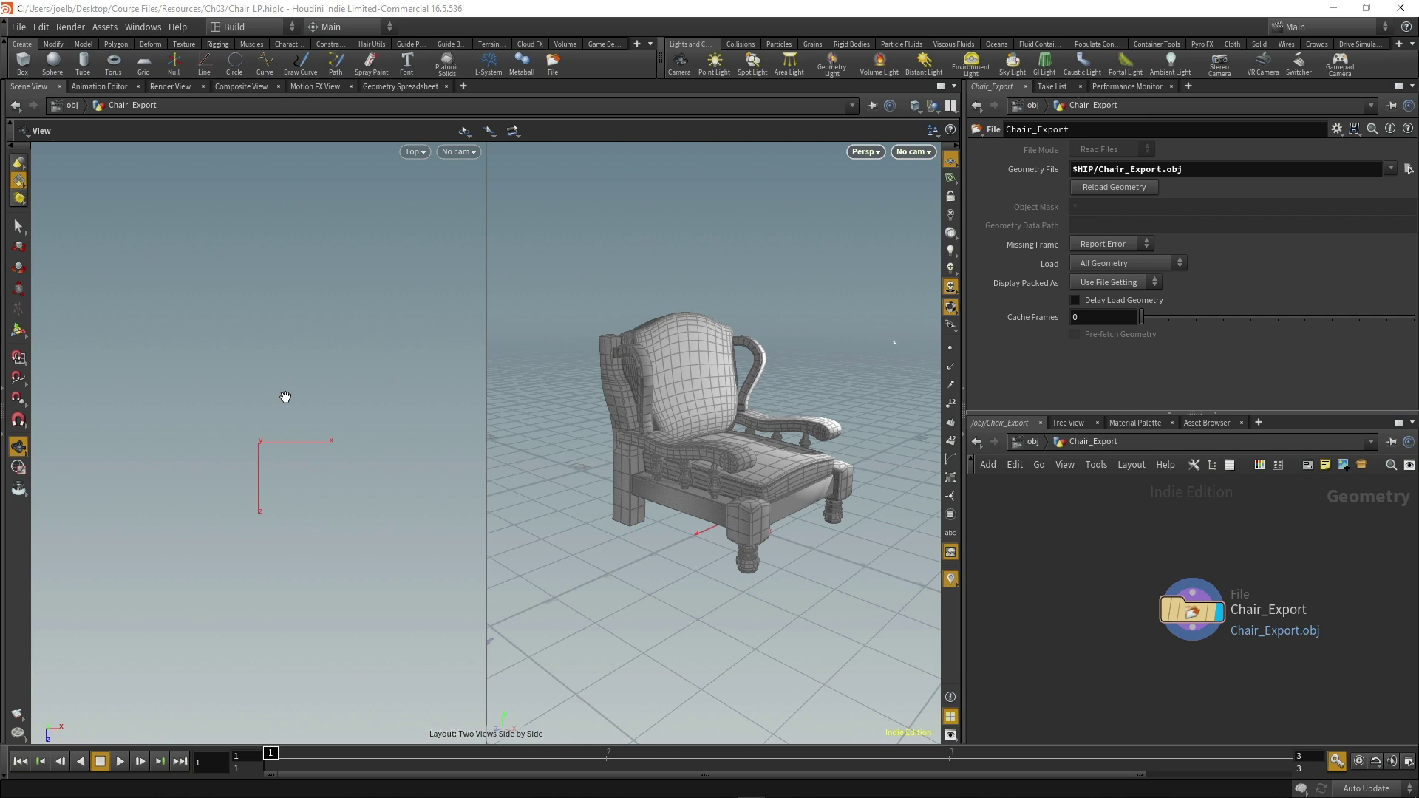
# Switch the empty Top viewport to the UV view and frame the UV grid.
pyautogui.hotkey('space', '5')
pyautogui.moveTo(289, 402); pyautogui.dragTo(200, 505, button='middle')
pyautogui.scroll(6, 231, 476)
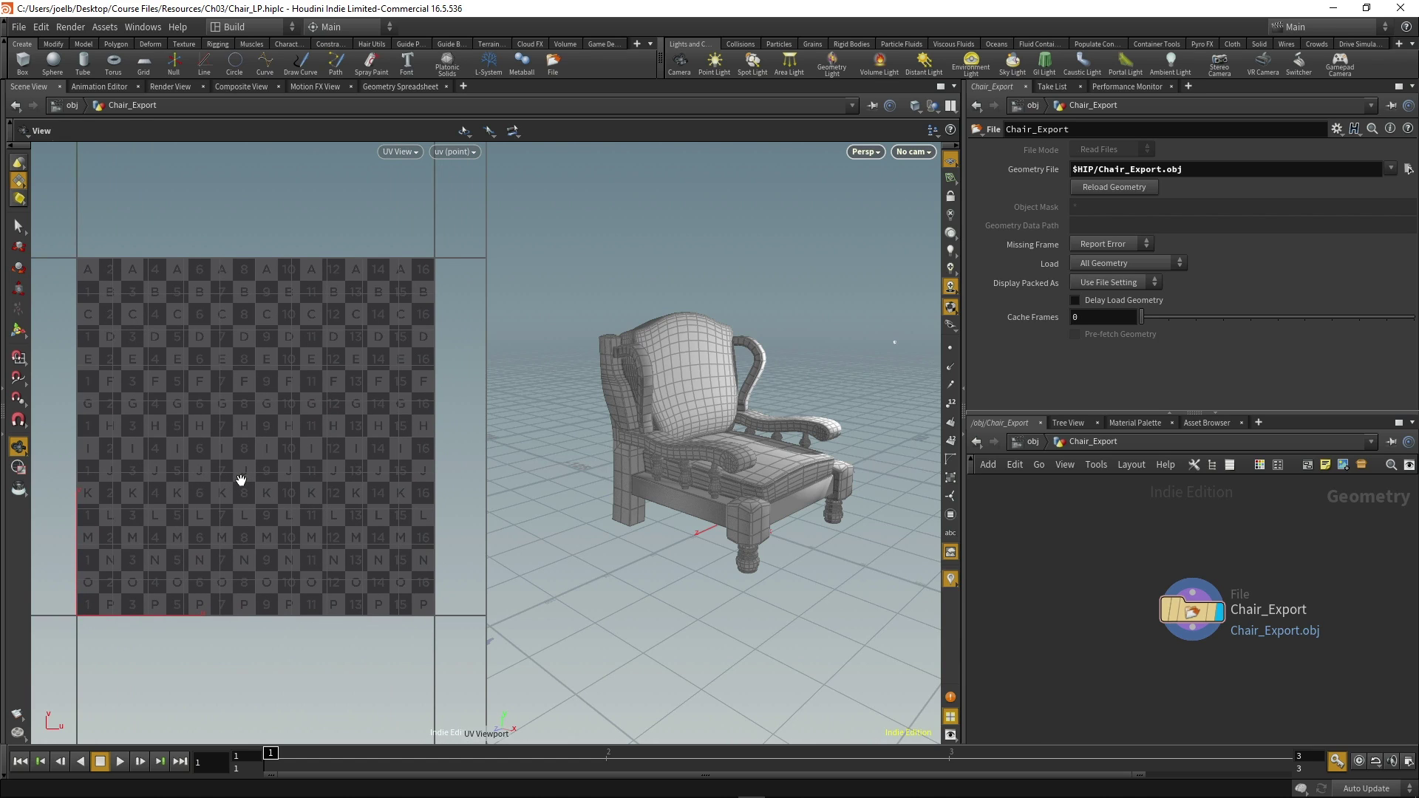
pyautogui.scroll(1, 241, 481)
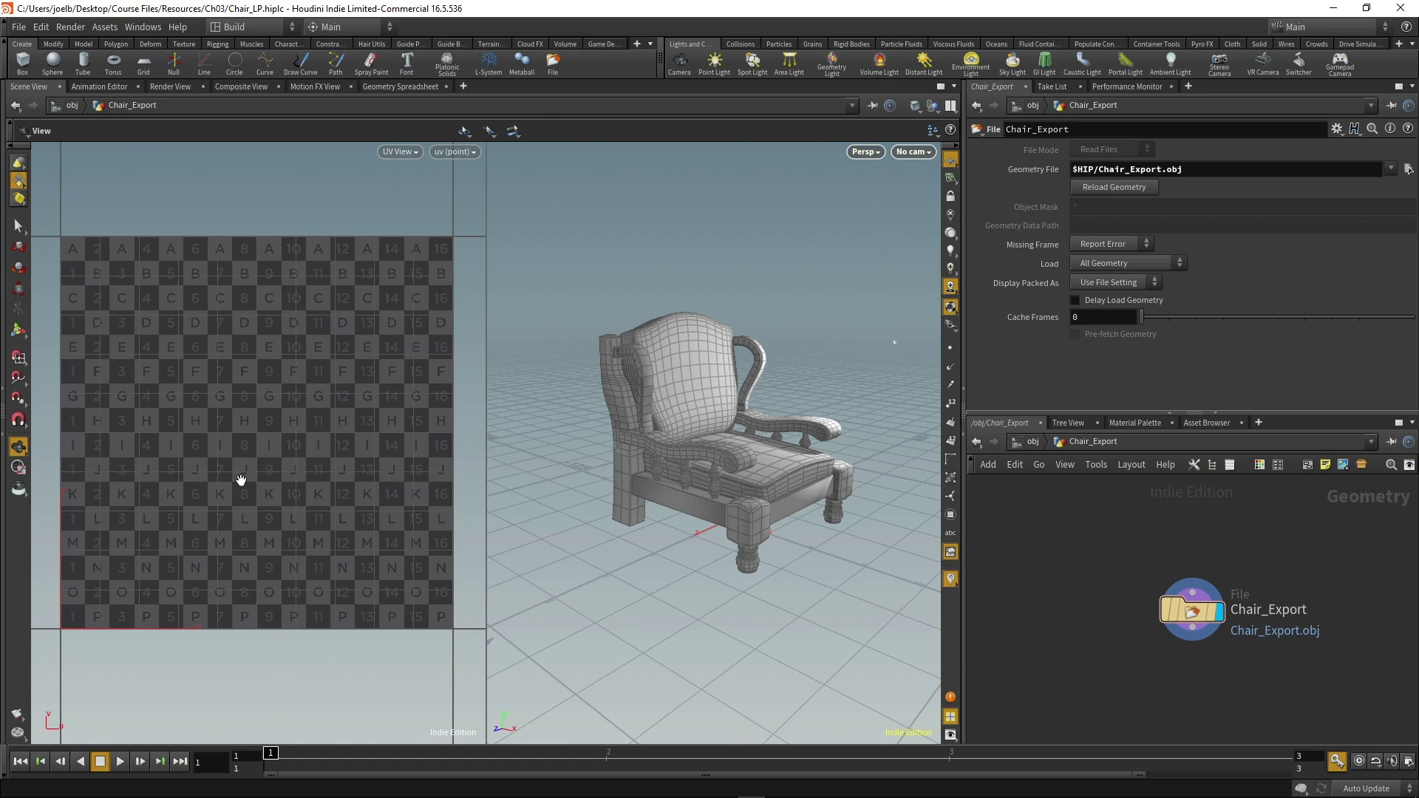
# Add a UV Project node below the Chair_Export file node.
pyautogui.moveTo(1129, 595); pyautogui.dragTo(1100, 543, button='middle')
pyautogui.press('Tab')
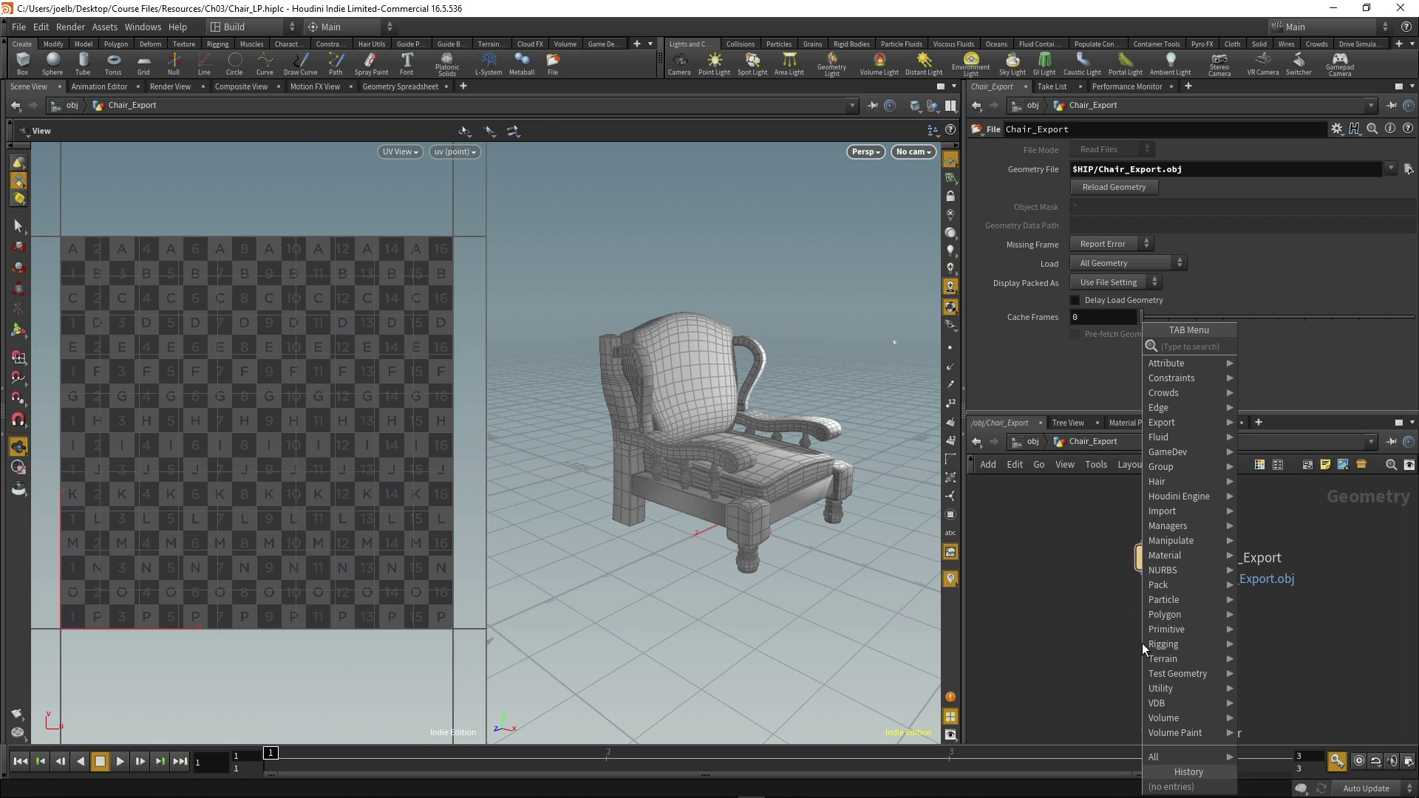
pyautogui.write('uvpr')
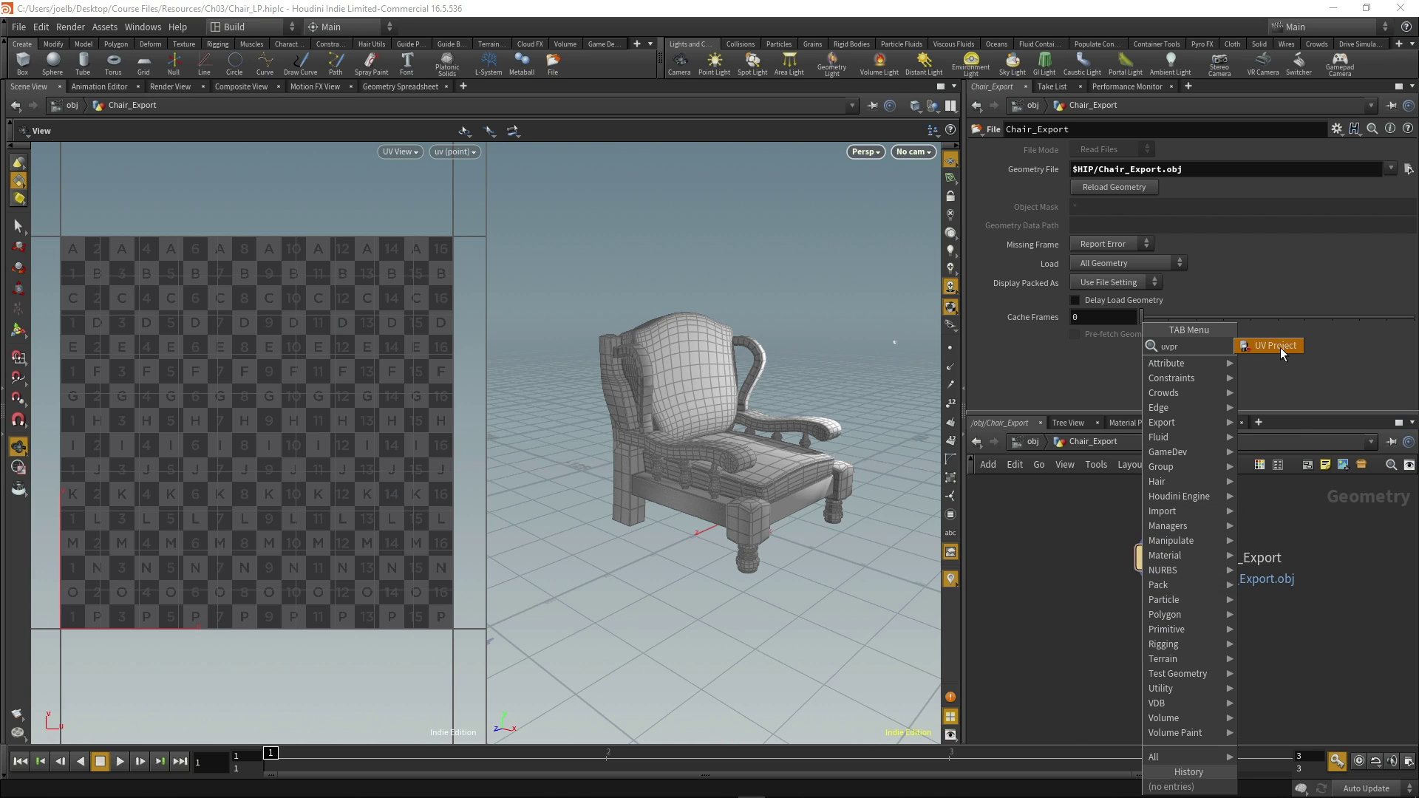
pyautogui.click(1280, 348)
pyautogui.click(1177, 646)
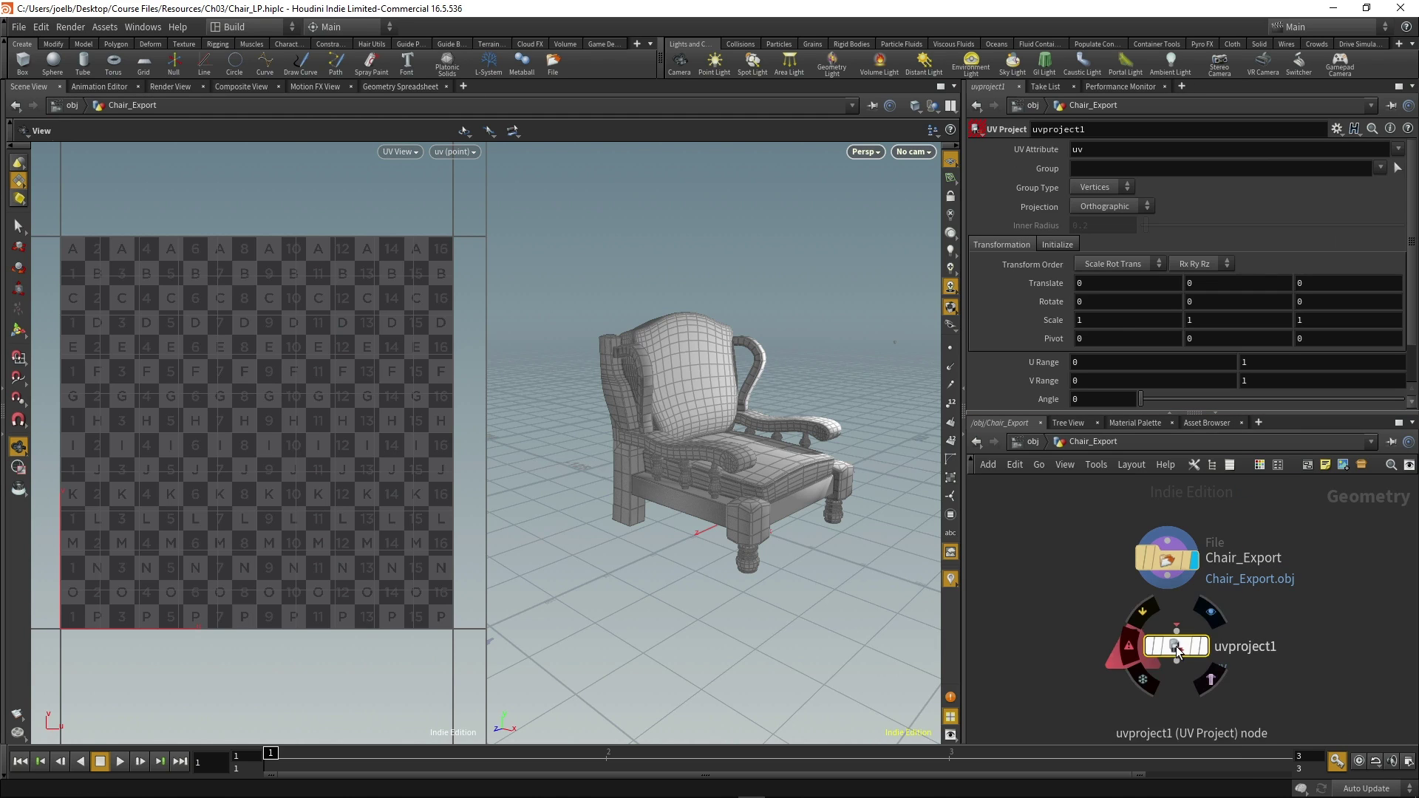
# Connect Chair_Export to the UV Project node and make the UV Project node the displayed one.
pyautogui.click(1168, 591)
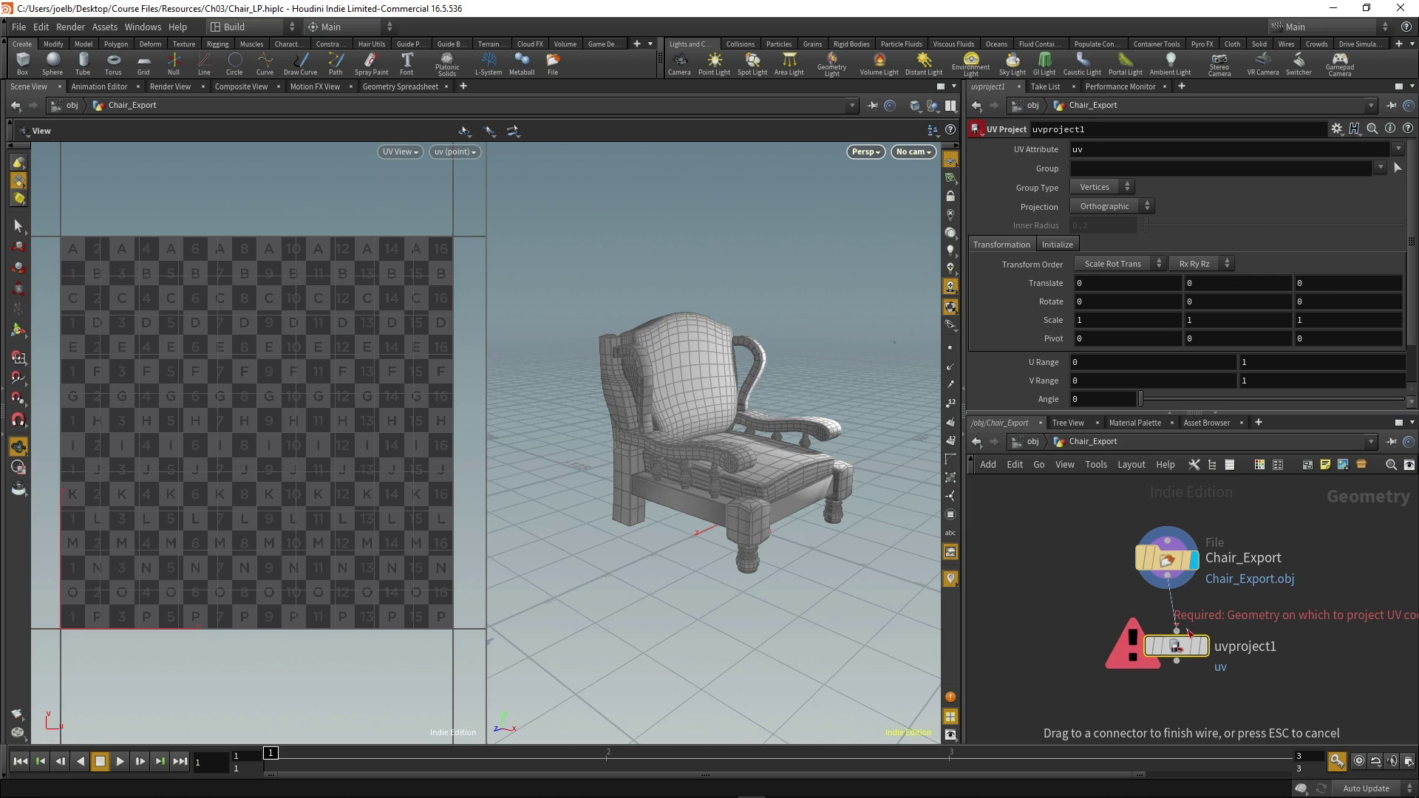
pyautogui.click(1188, 634)
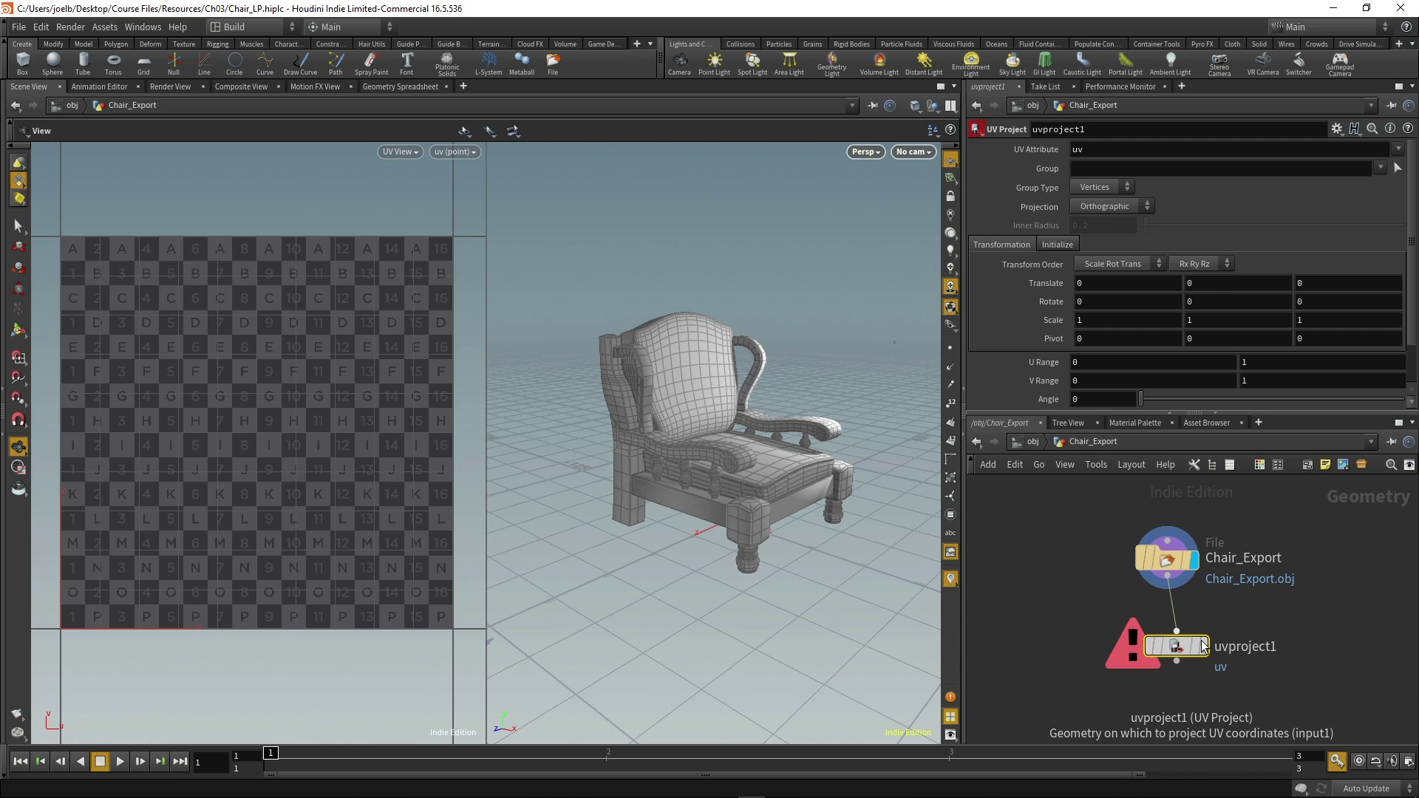
pyautogui.click(1198, 649)
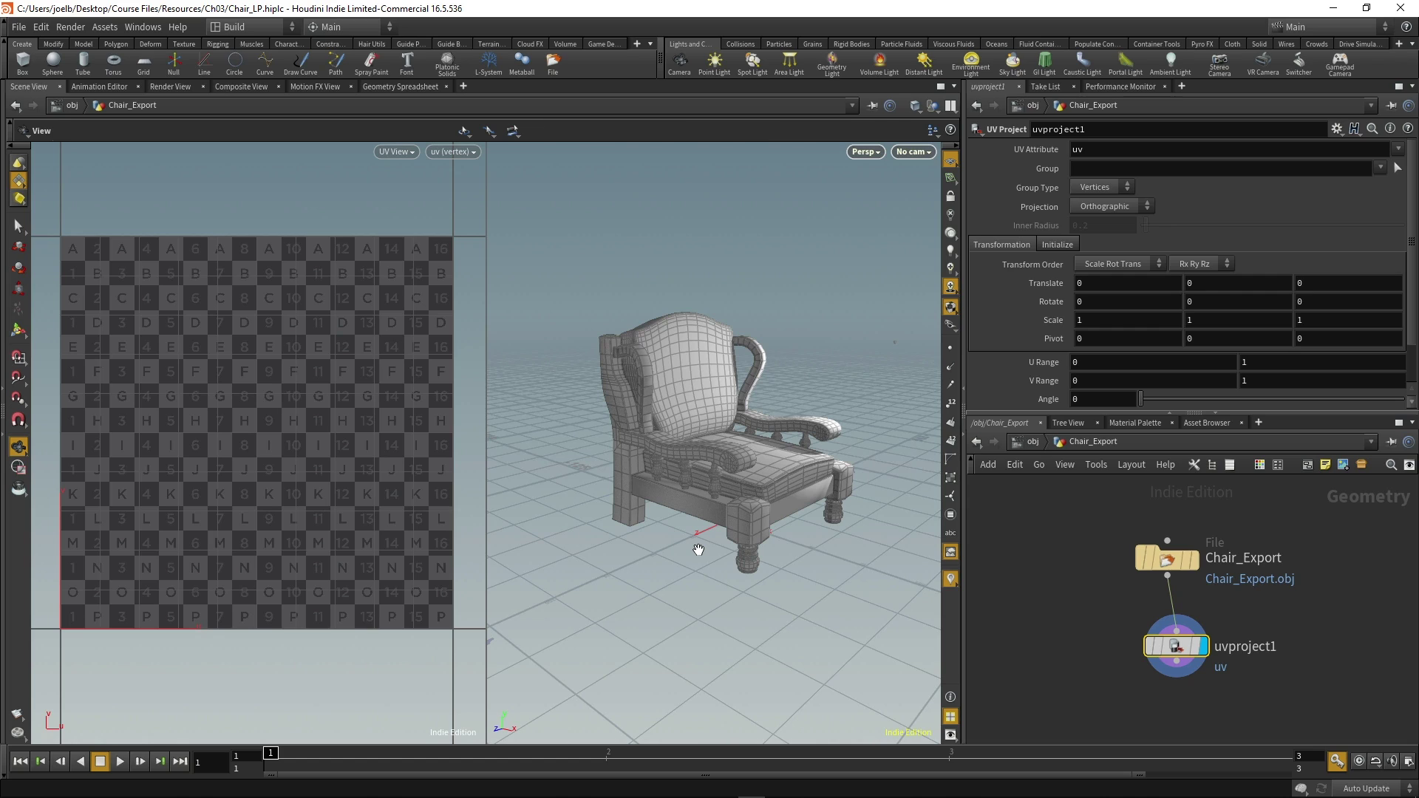
# Show the UV Project handle and examine the projection plane up close beneath the chair.
pyautogui.press('Return')
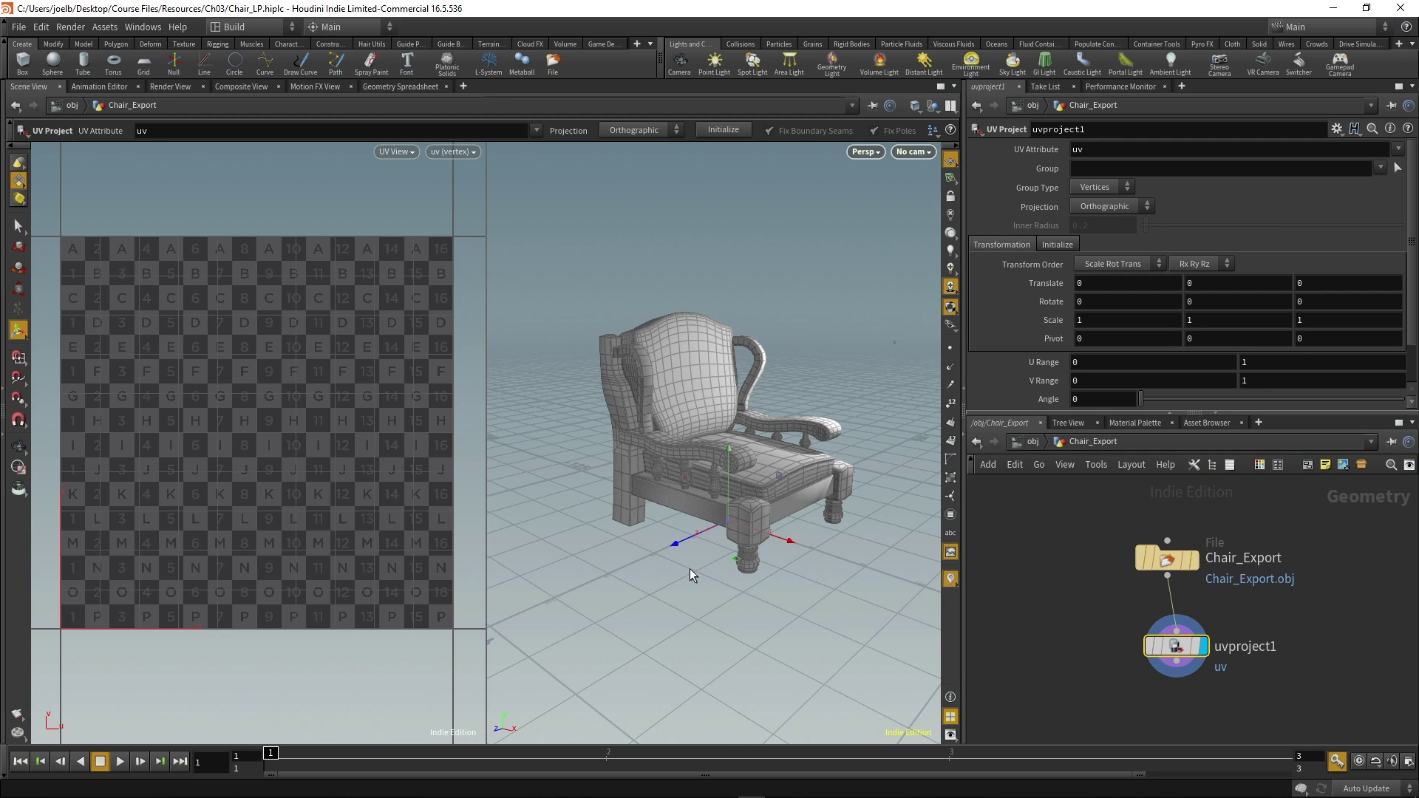
pyautogui.press('Escape')
pyautogui.moveTo(689, 561); pyautogui.dragTo(717, 562)
pyautogui.press('Return')
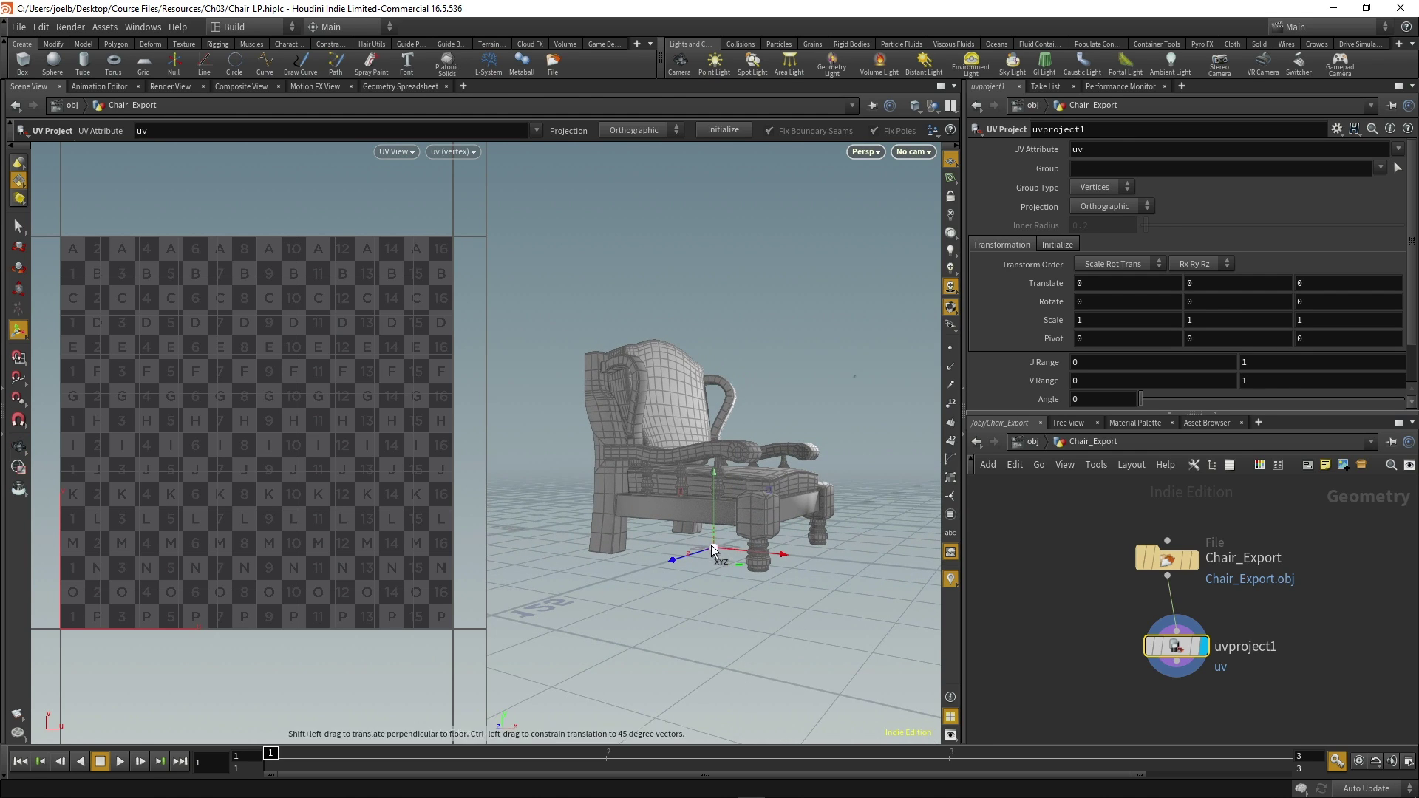
pyautogui.press('Escape')
pyautogui.scroll(10, 721, 565)
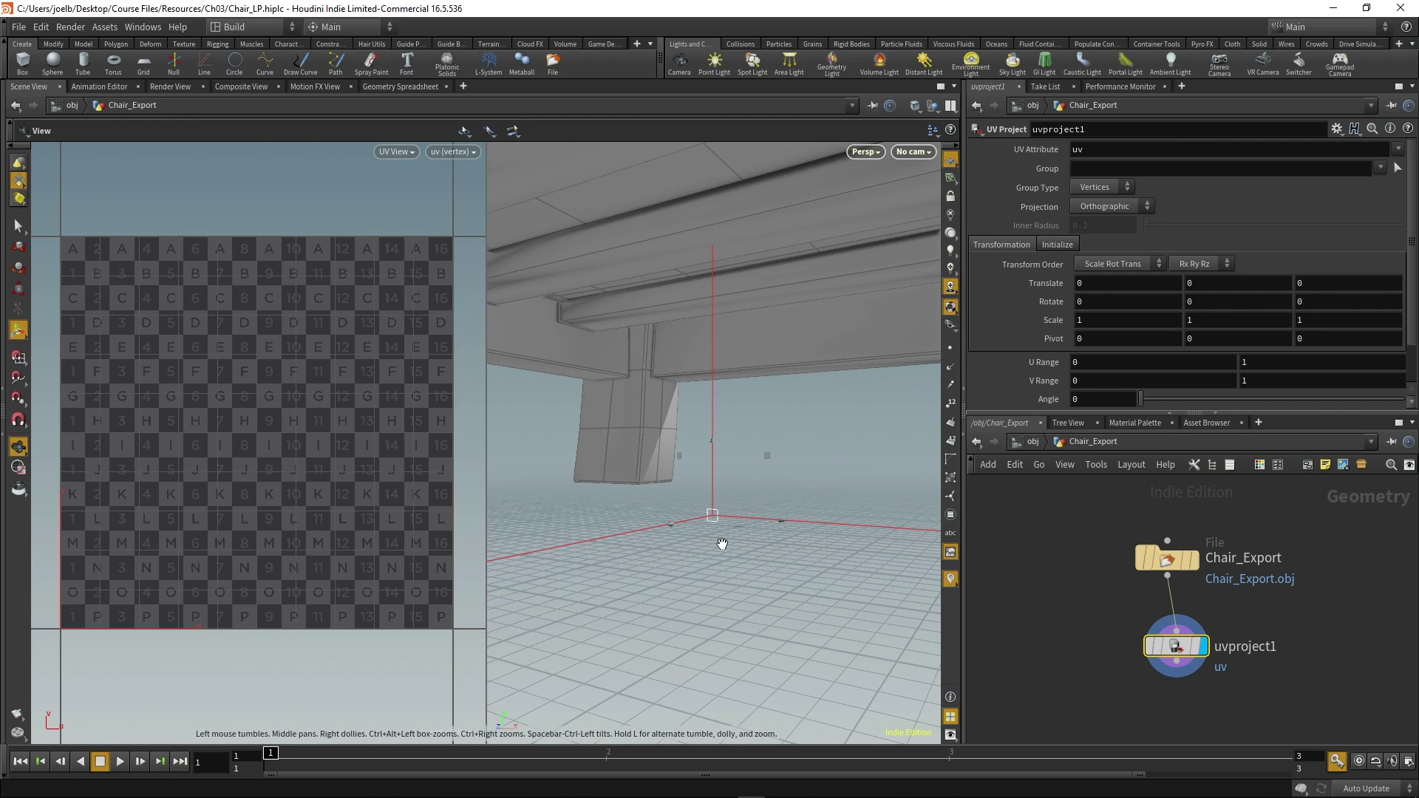
pyautogui.press('Return')
# Set the UV Project projection to Cylindrical and initialize it with the To Best Plane method.
pyautogui.click(1046, 246)
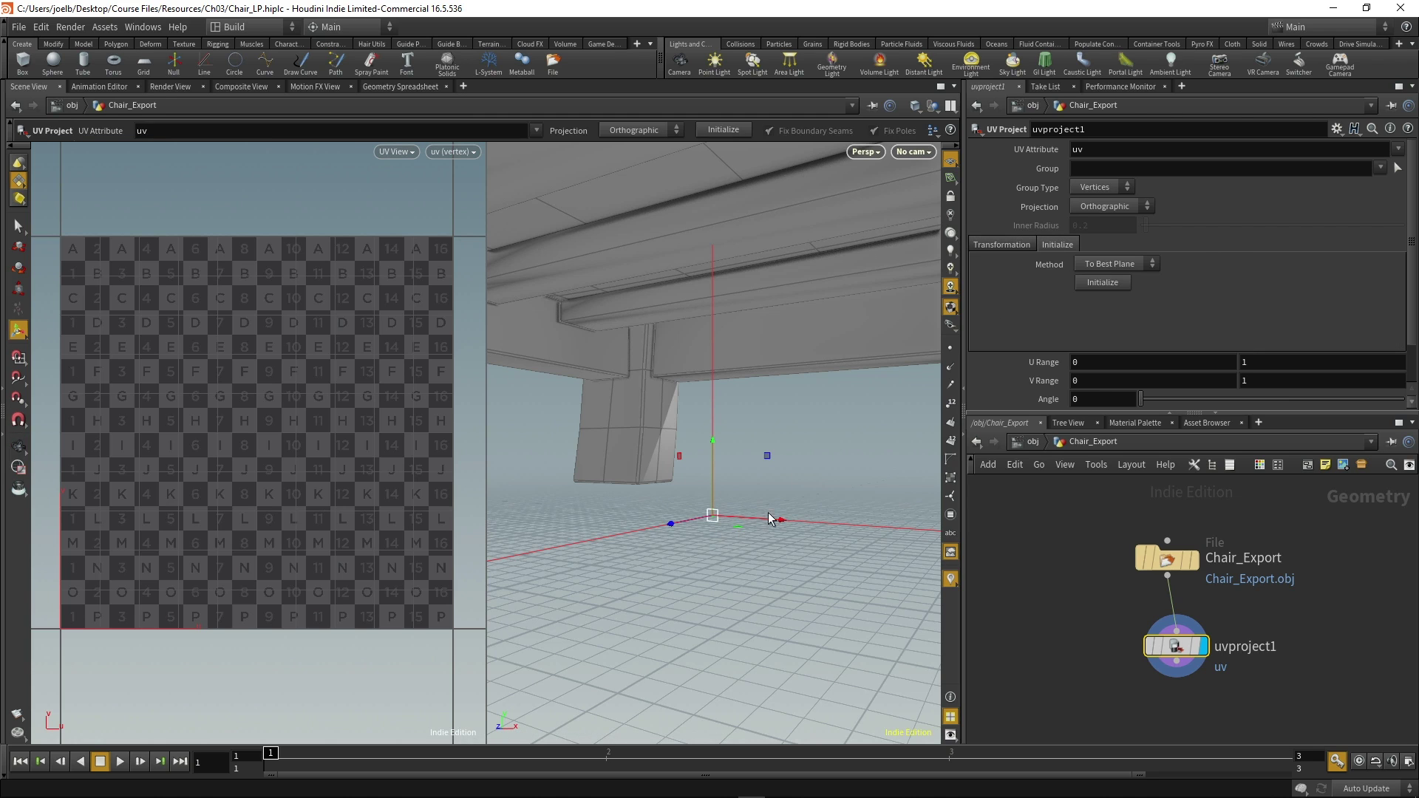
pyautogui.press('Escape')
pyautogui.scroll(-10, 732, 510)
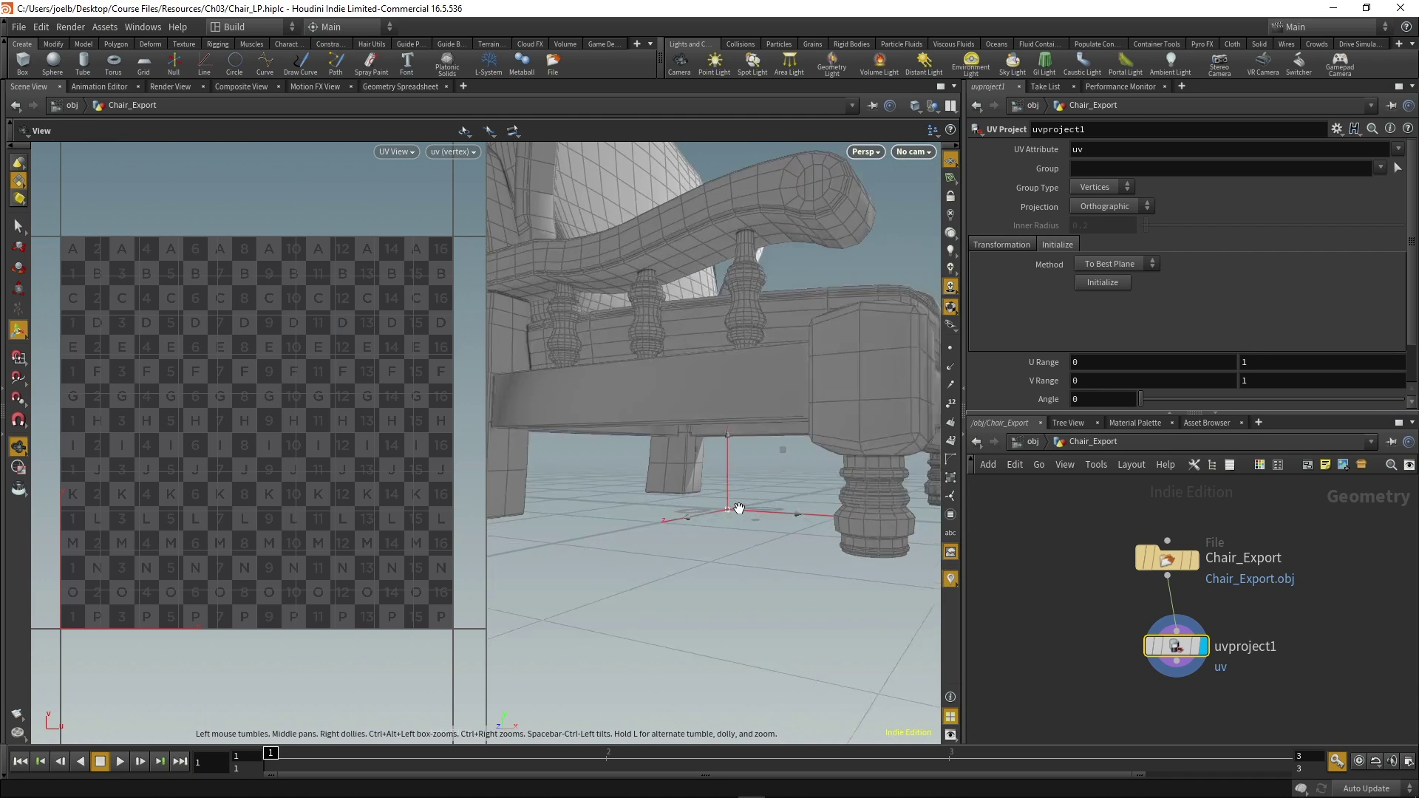
pyautogui.scroll(-3, 739, 508)
pyautogui.press('Return')
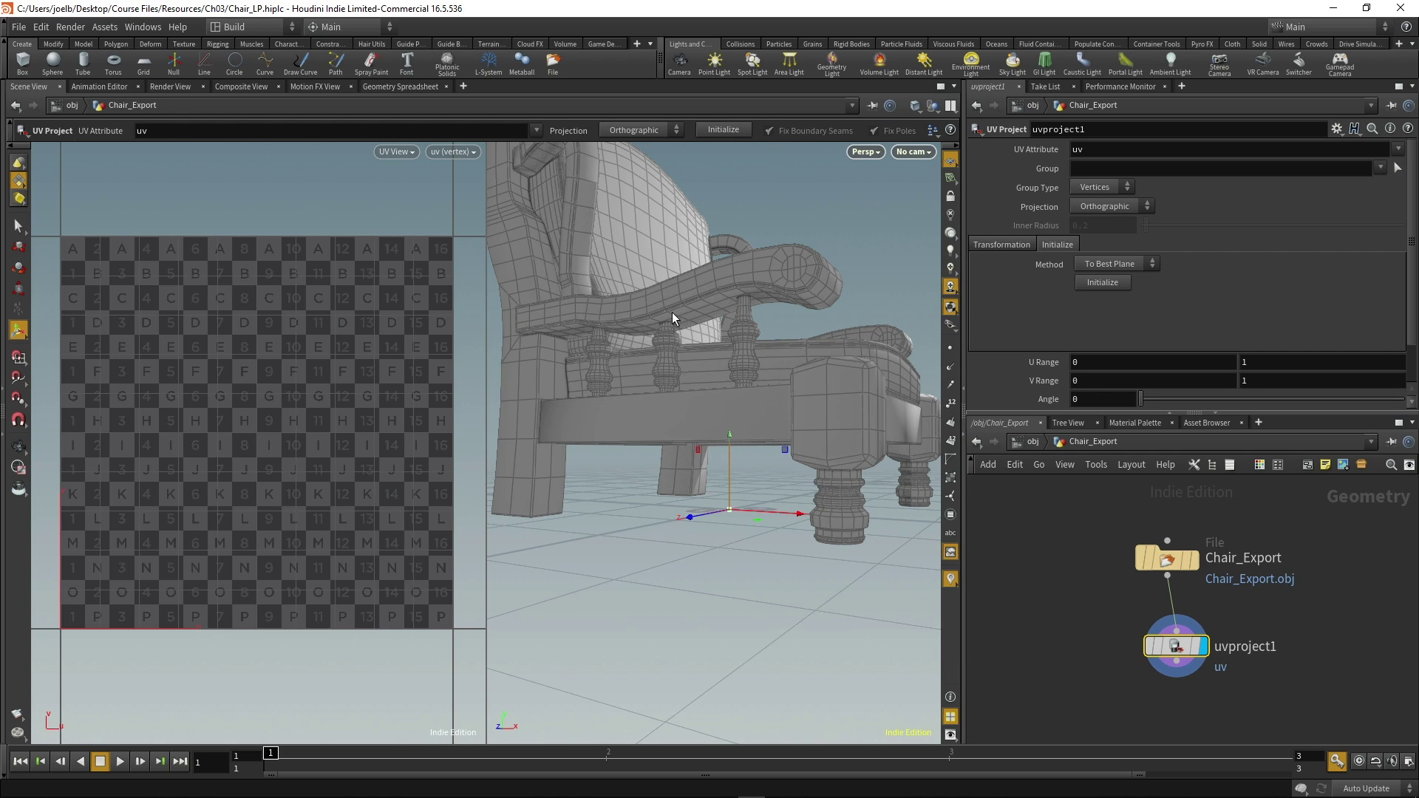
pyautogui.click(1147, 207)
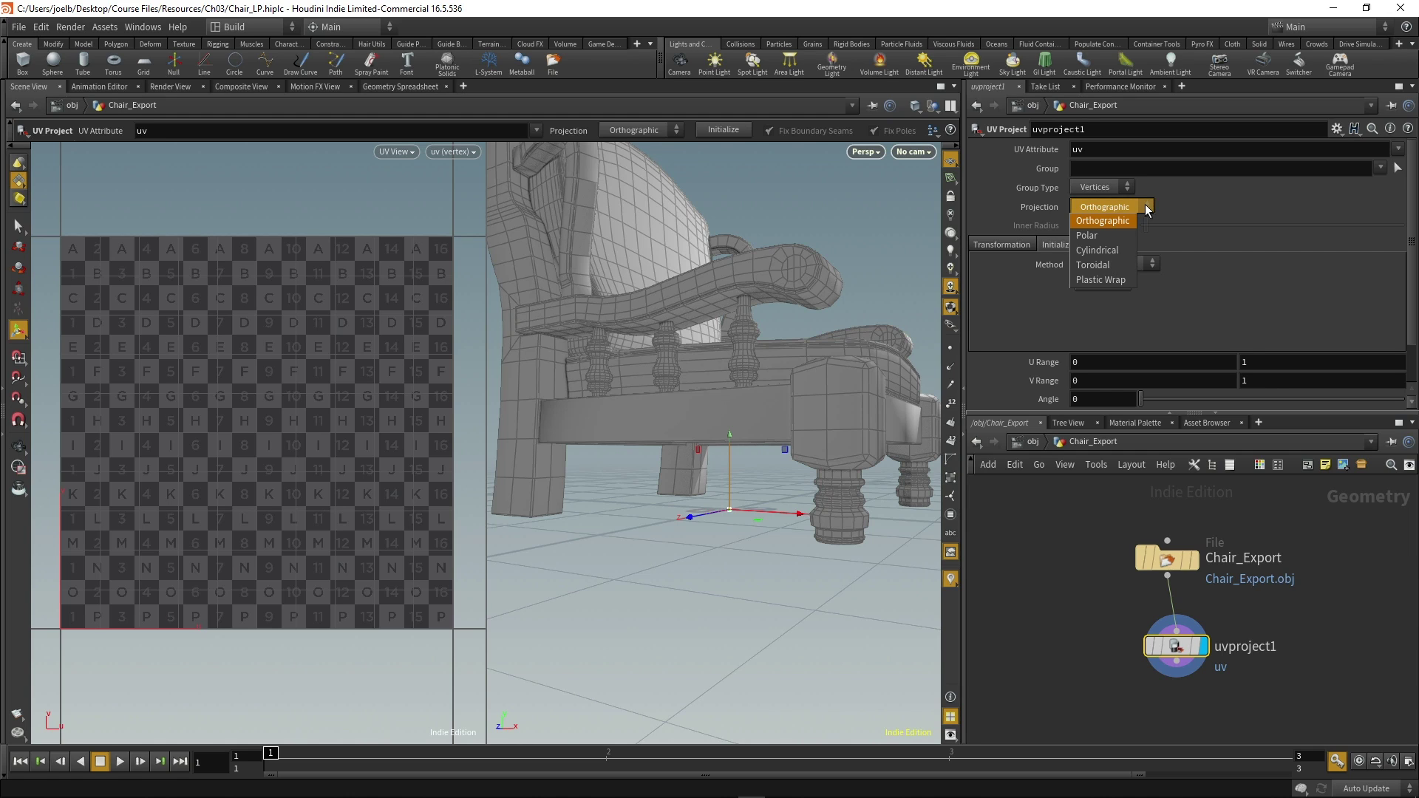
pyautogui.click(1116, 247)
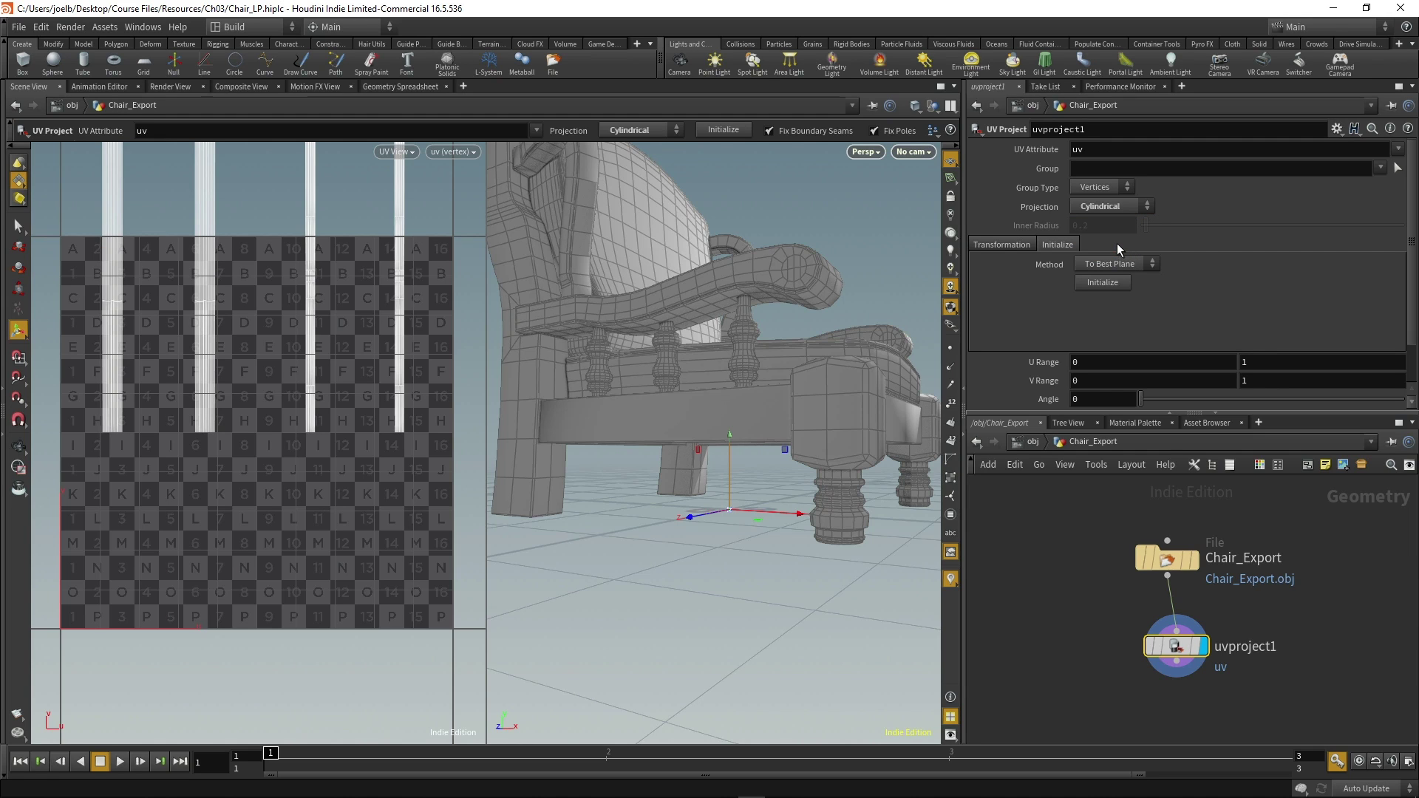
pyautogui.click(1105, 283)
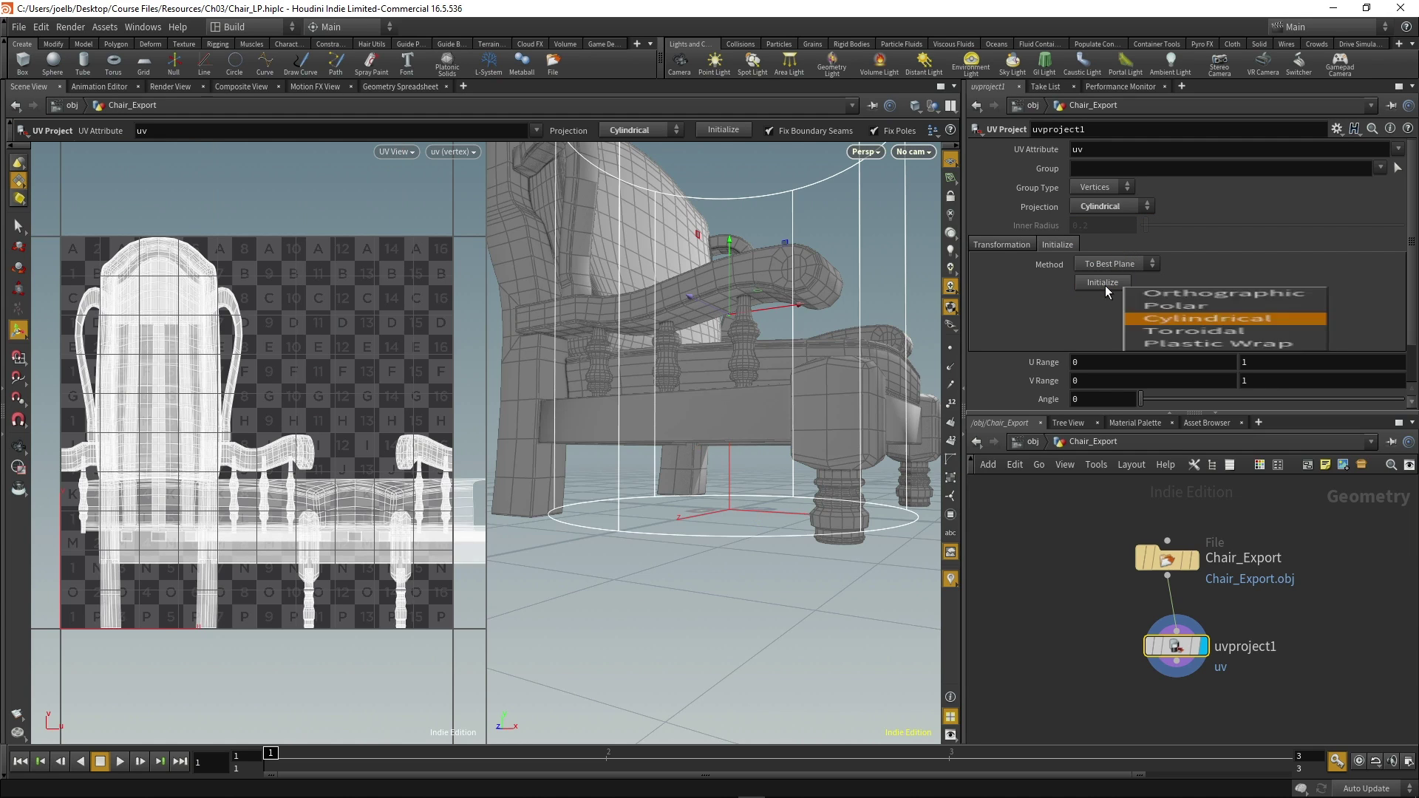
# Try the Toroidal, Plastic Wrap and Polar projections on the chair, and set the projection to Orthographic.
pyautogui.press('Escape')
pyautogui.moveTo(735, 374); pyautogui.dragTo(706, 317)
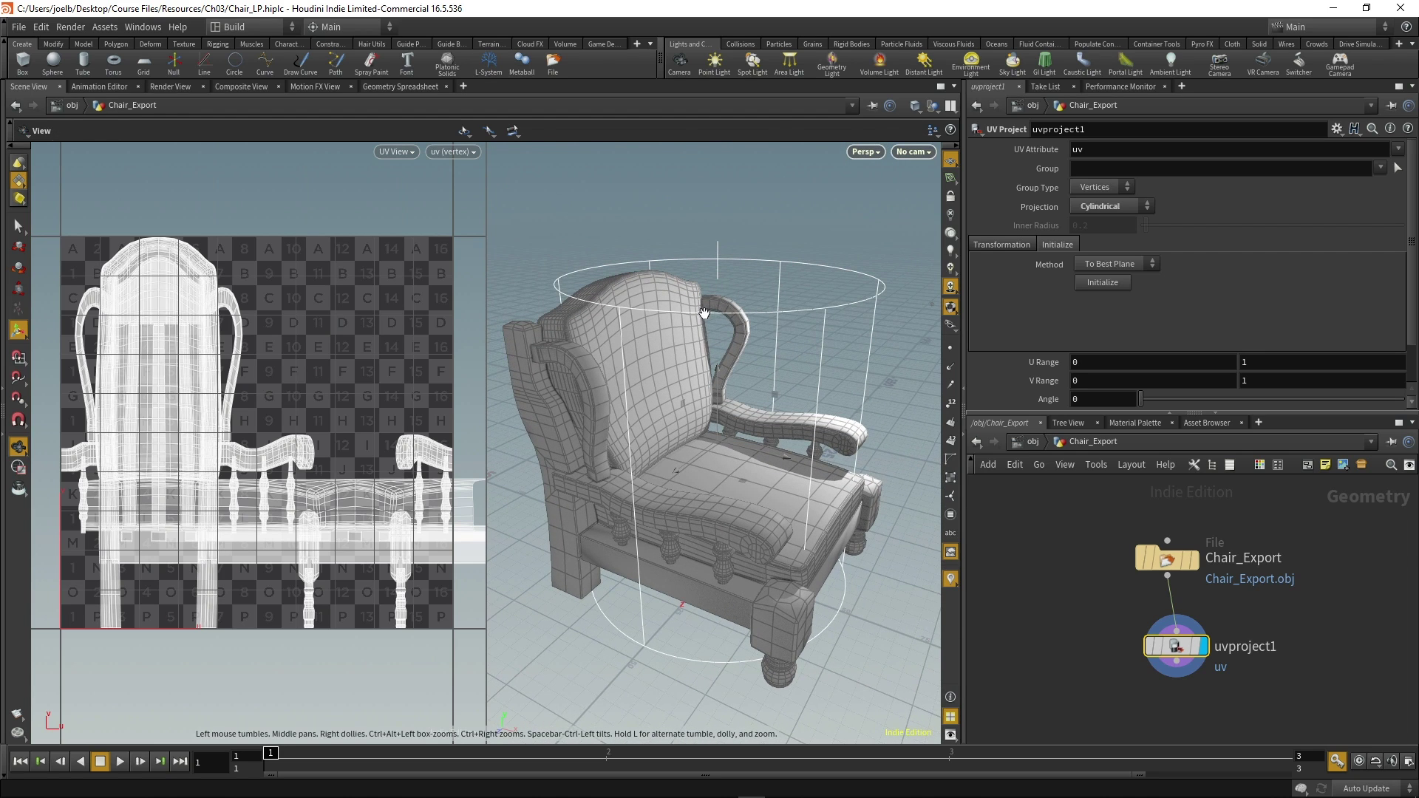
pyautogui.press('Return')
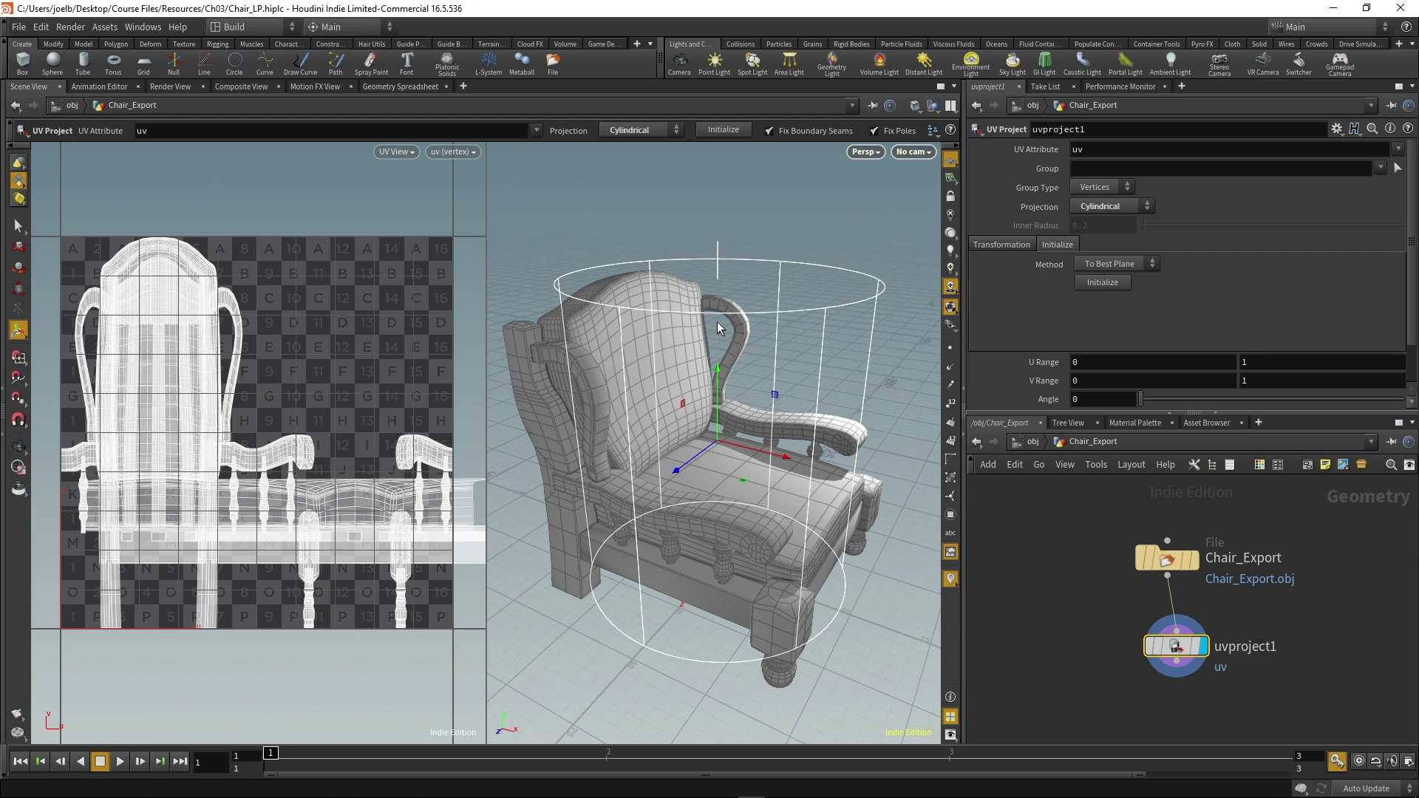
pyautogui.click(1135, 207)
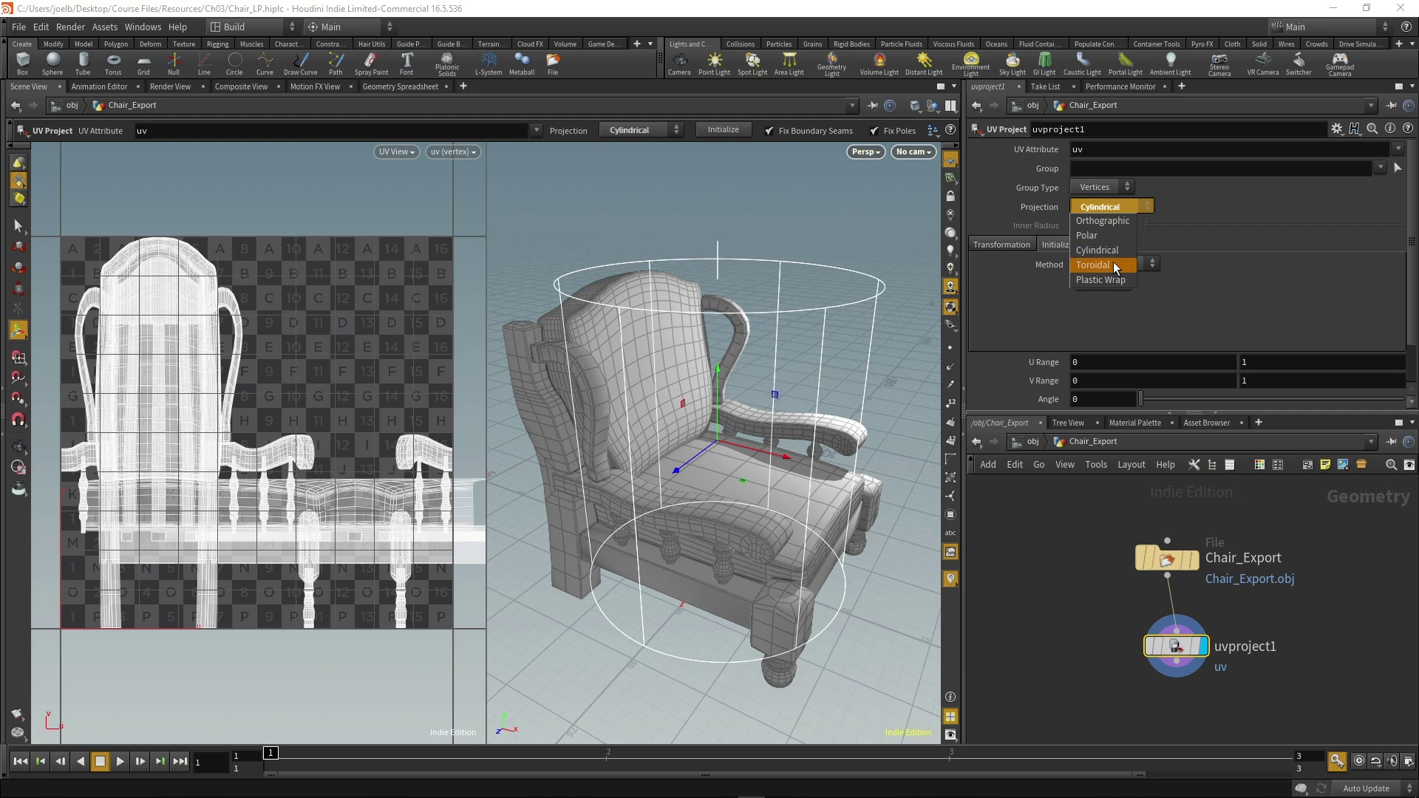
pyautogui.click(1116, 266)
pyautogui.click(1129, 207)
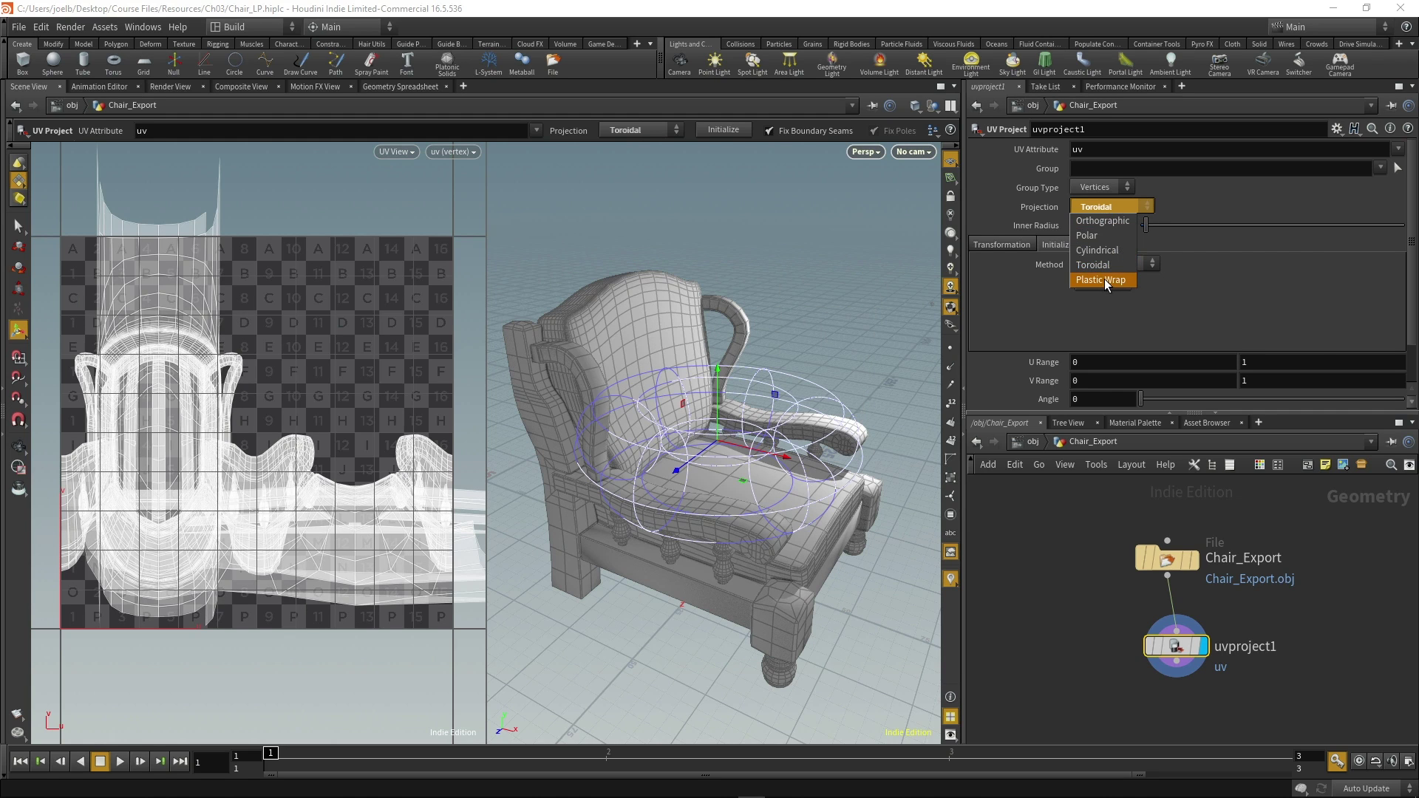
pyautogui.click(1106, 281)
pyautogui.click(1133, 209)
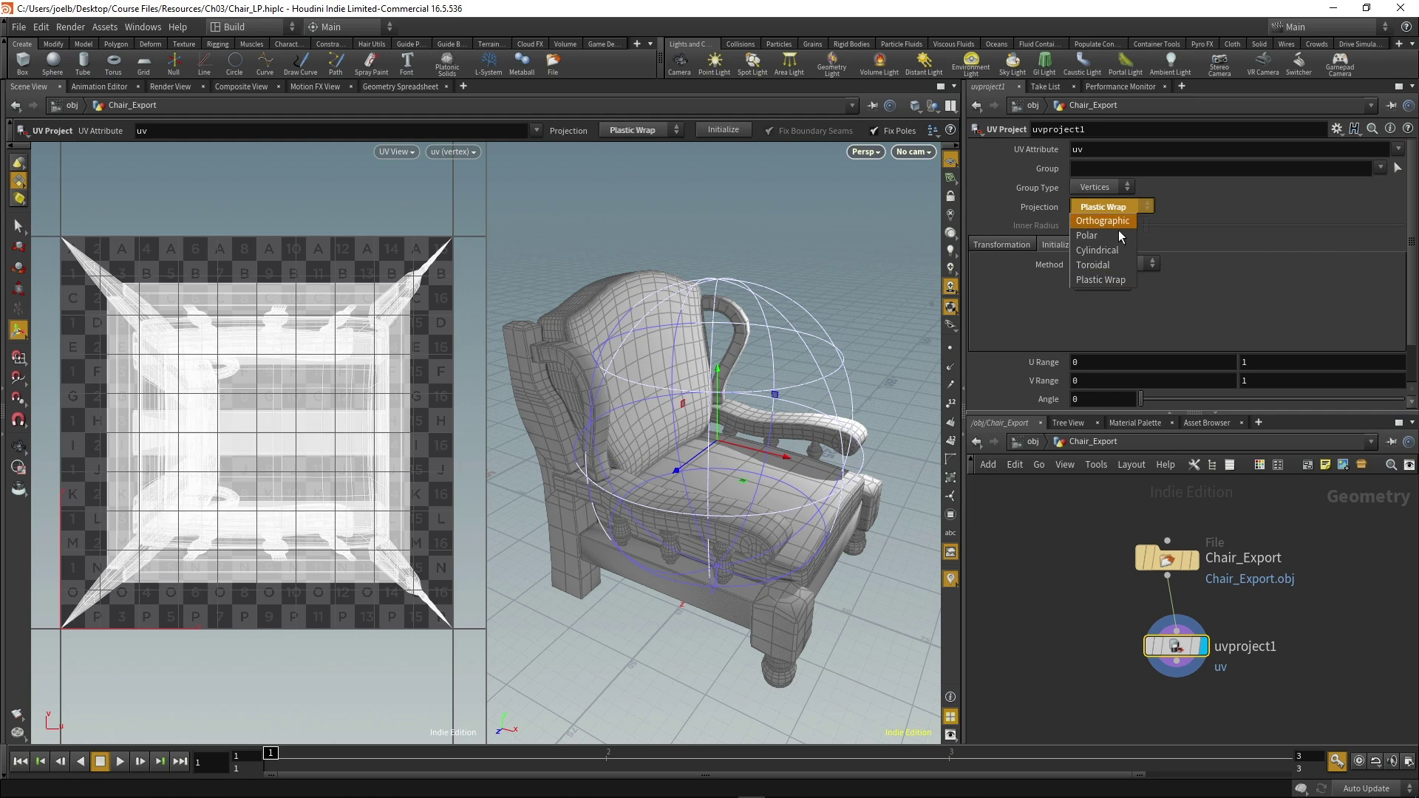
pyautogui.click(1120, 236)
pyautogui.click(1118, 208)
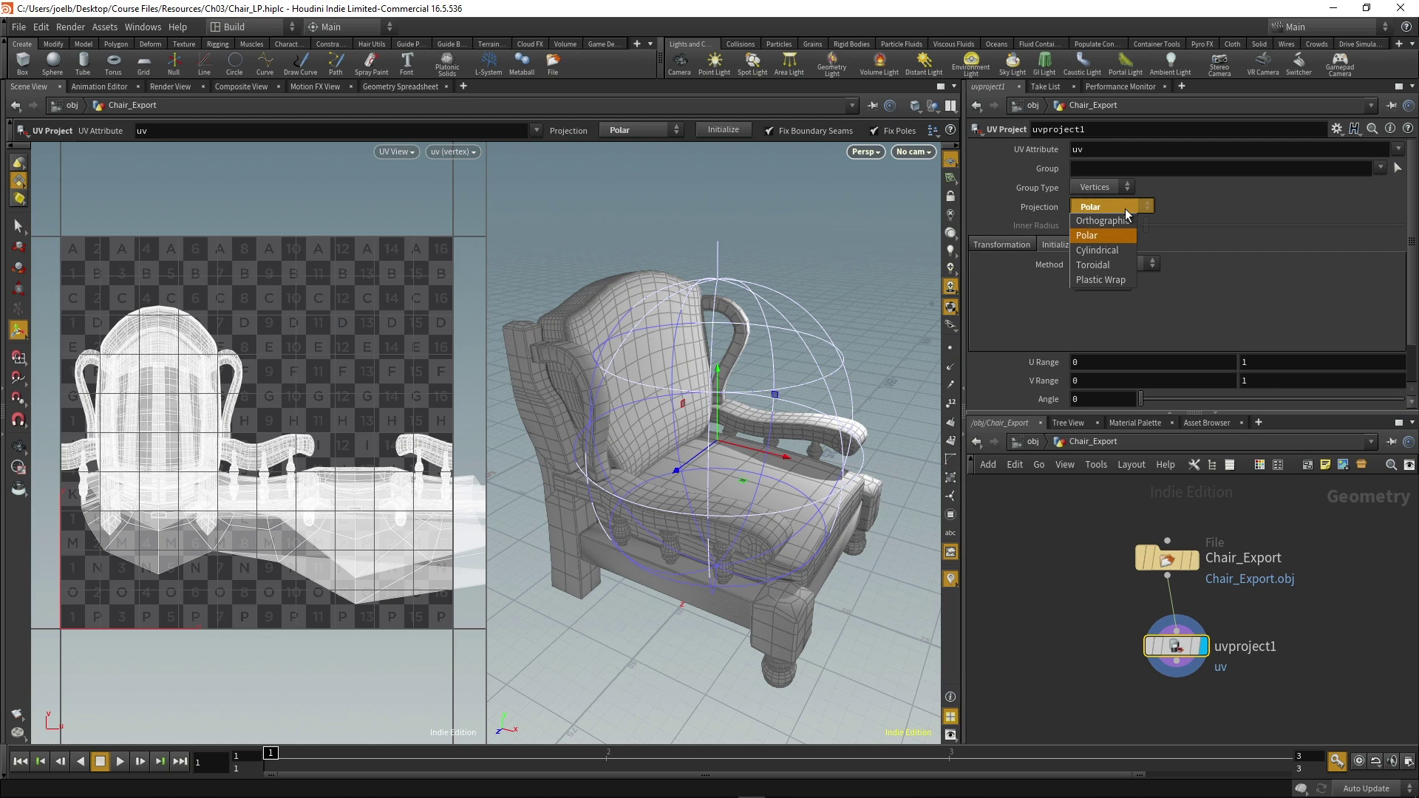
pyautogui.click(1120, 221)
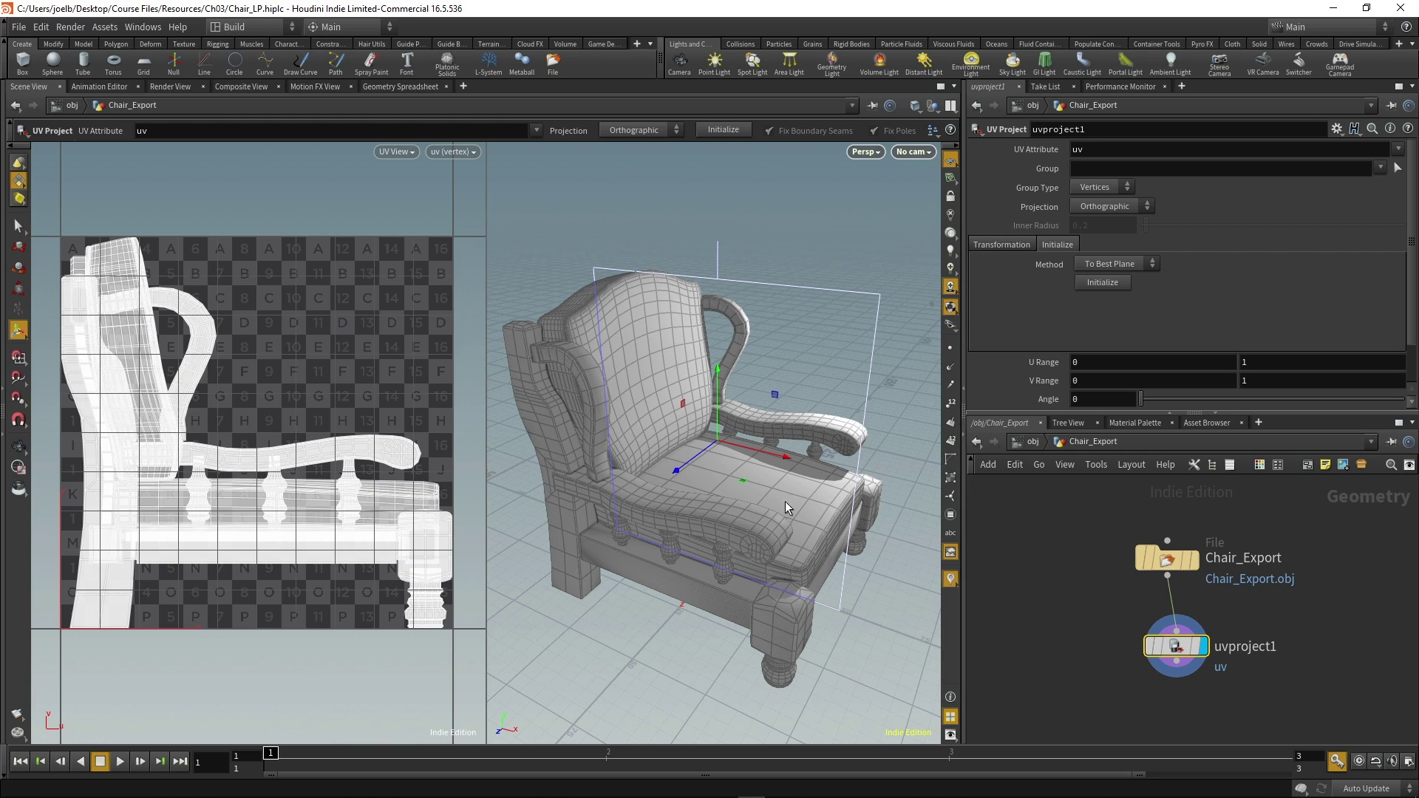
# Add a UV Unwrap node connected below uvproject1 and make it the displayed node.
pyautogui.moveTo(1044, 638); pyautogui.dragTo(1047, 570, button='middle')
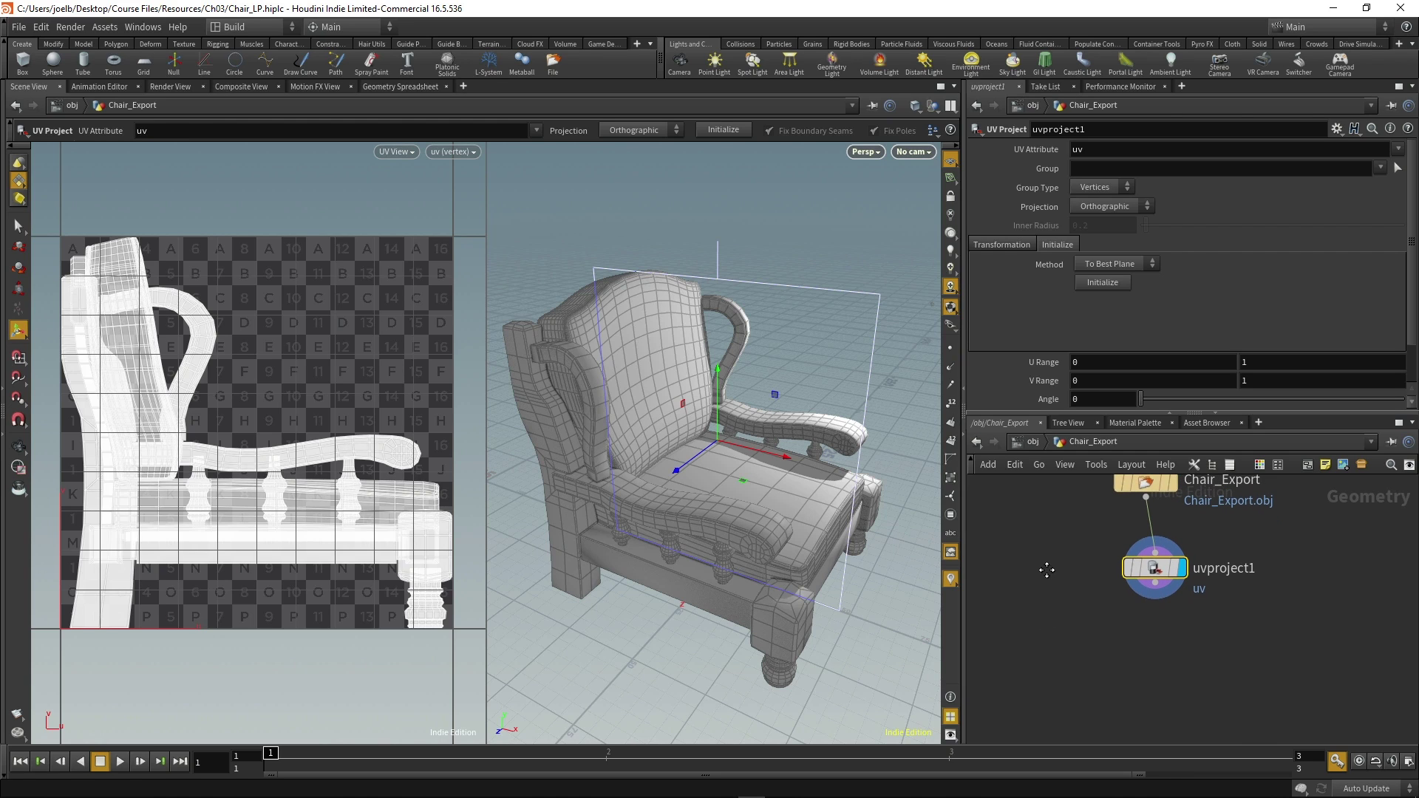
pyautogui.click(1154, 583)
pyautogui.press('Tab')
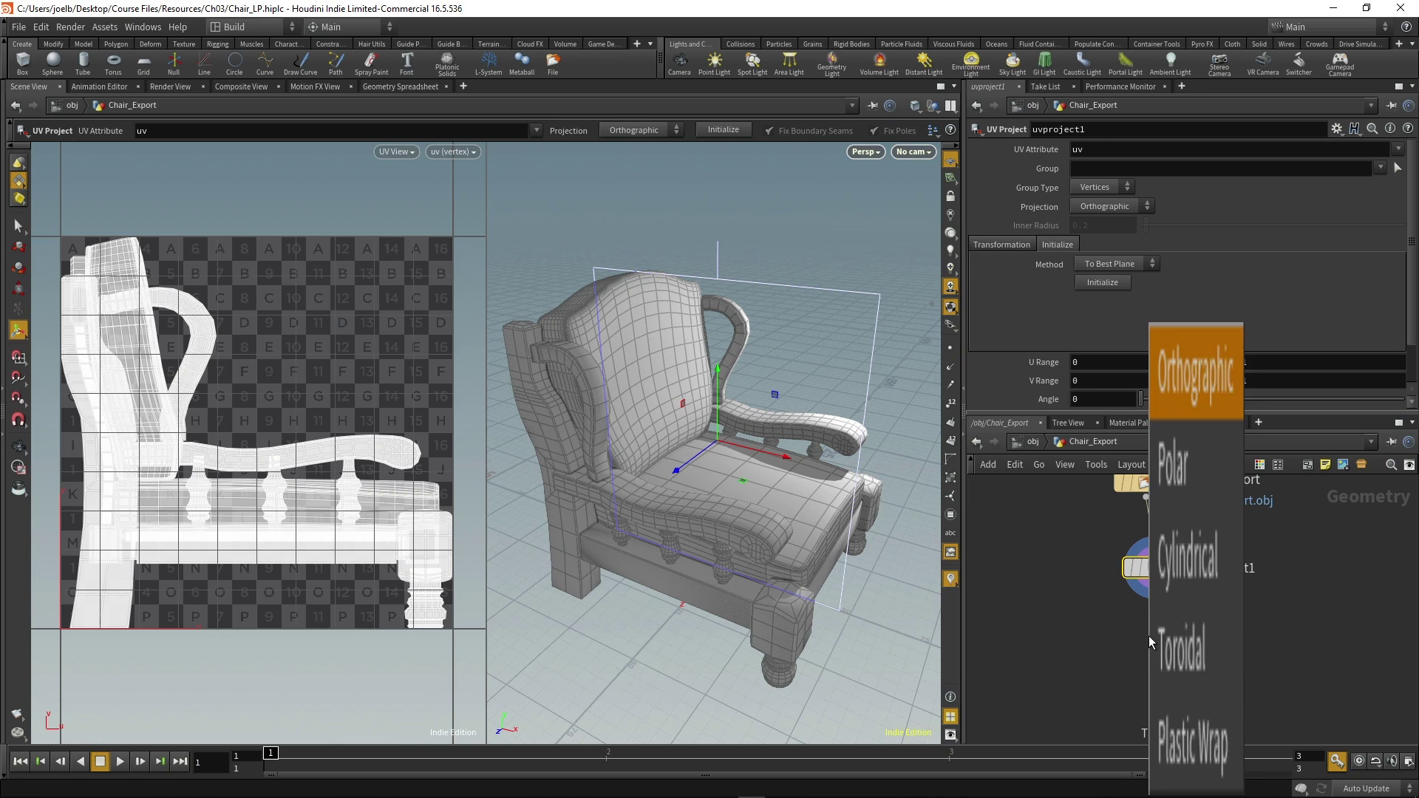
pyautogui.write('uvun')
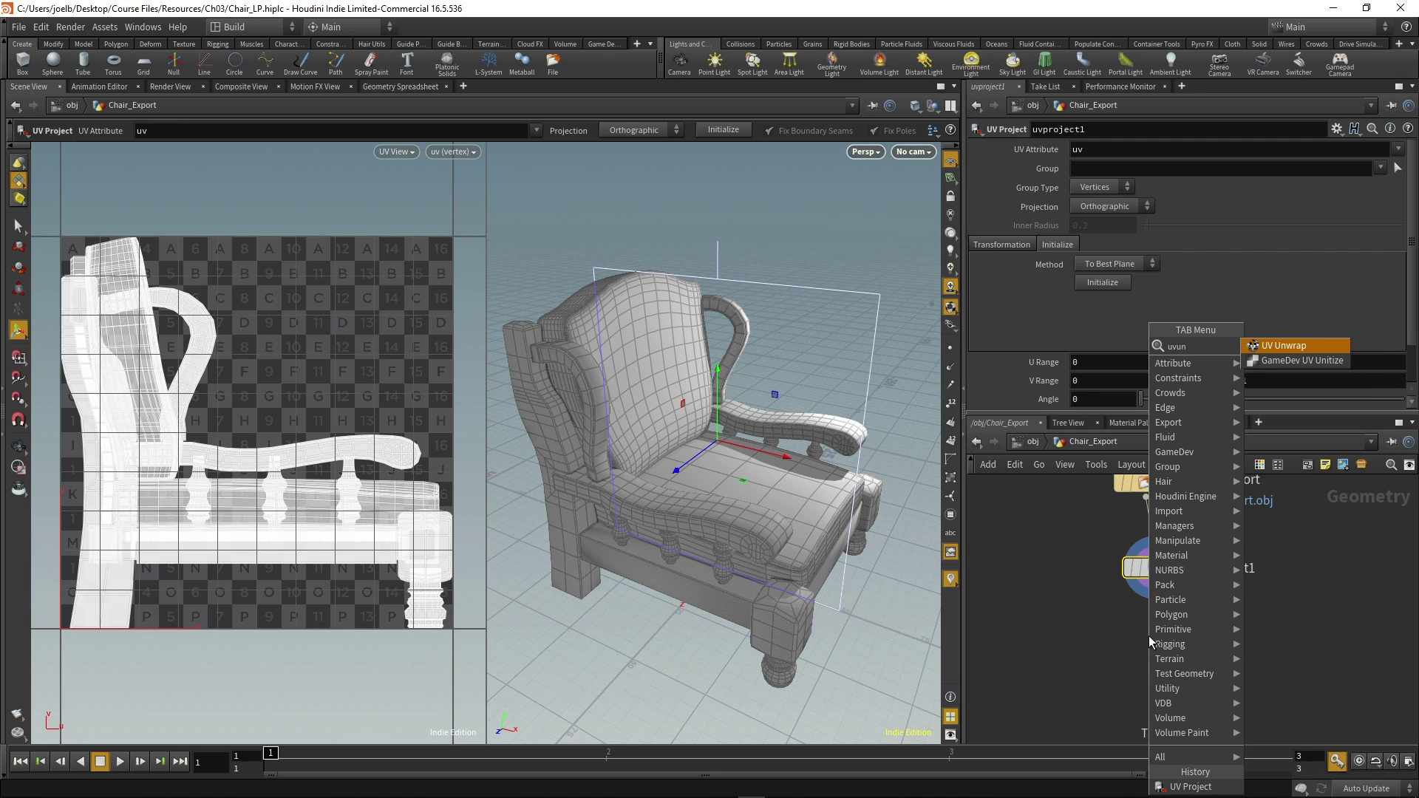
pyautogui.press('Return')
pyautogui.click(1149, 636)
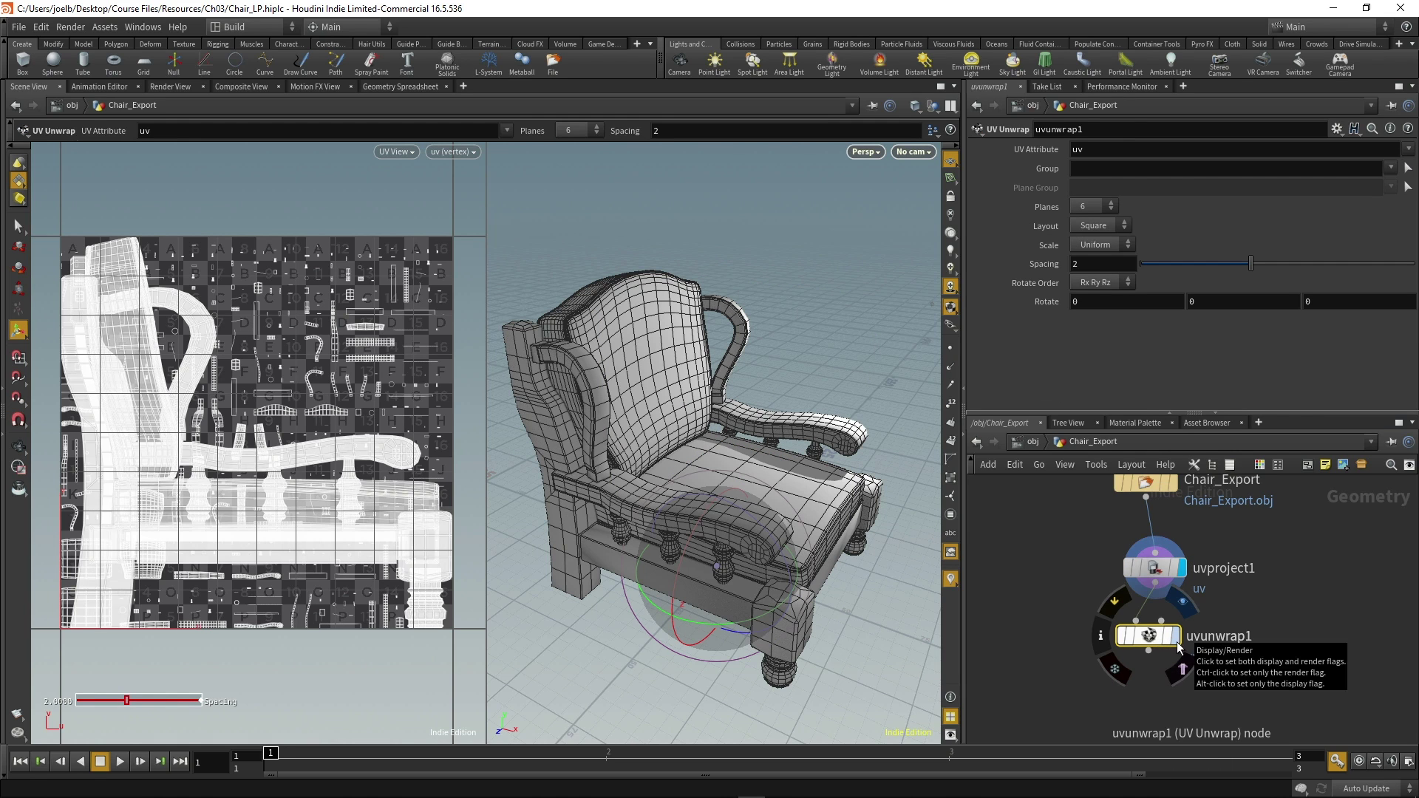
pyautogui.click(1179, 648)
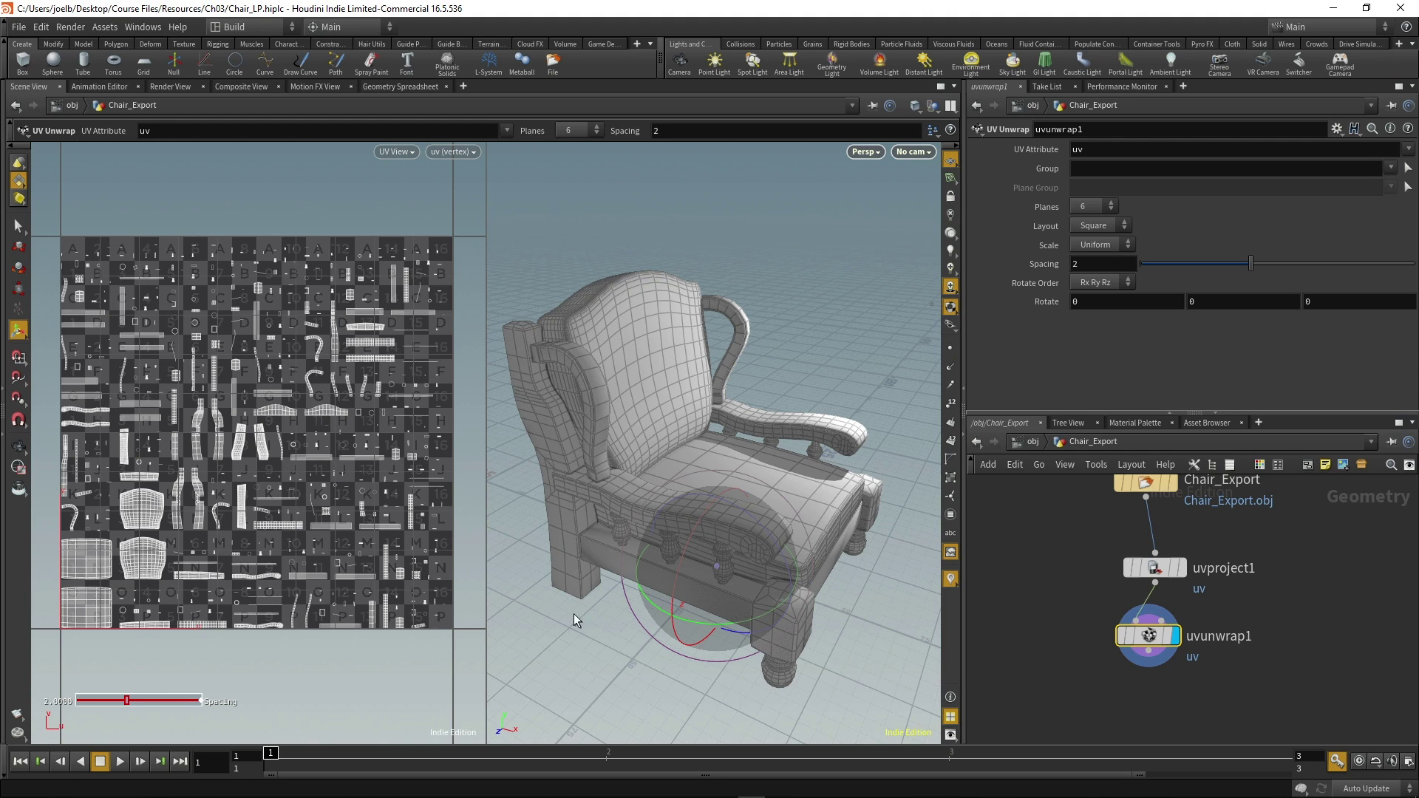
# Set the UV Unwrap spacing to 0.2.
pyautogui.scroll(-2, 577, 617)
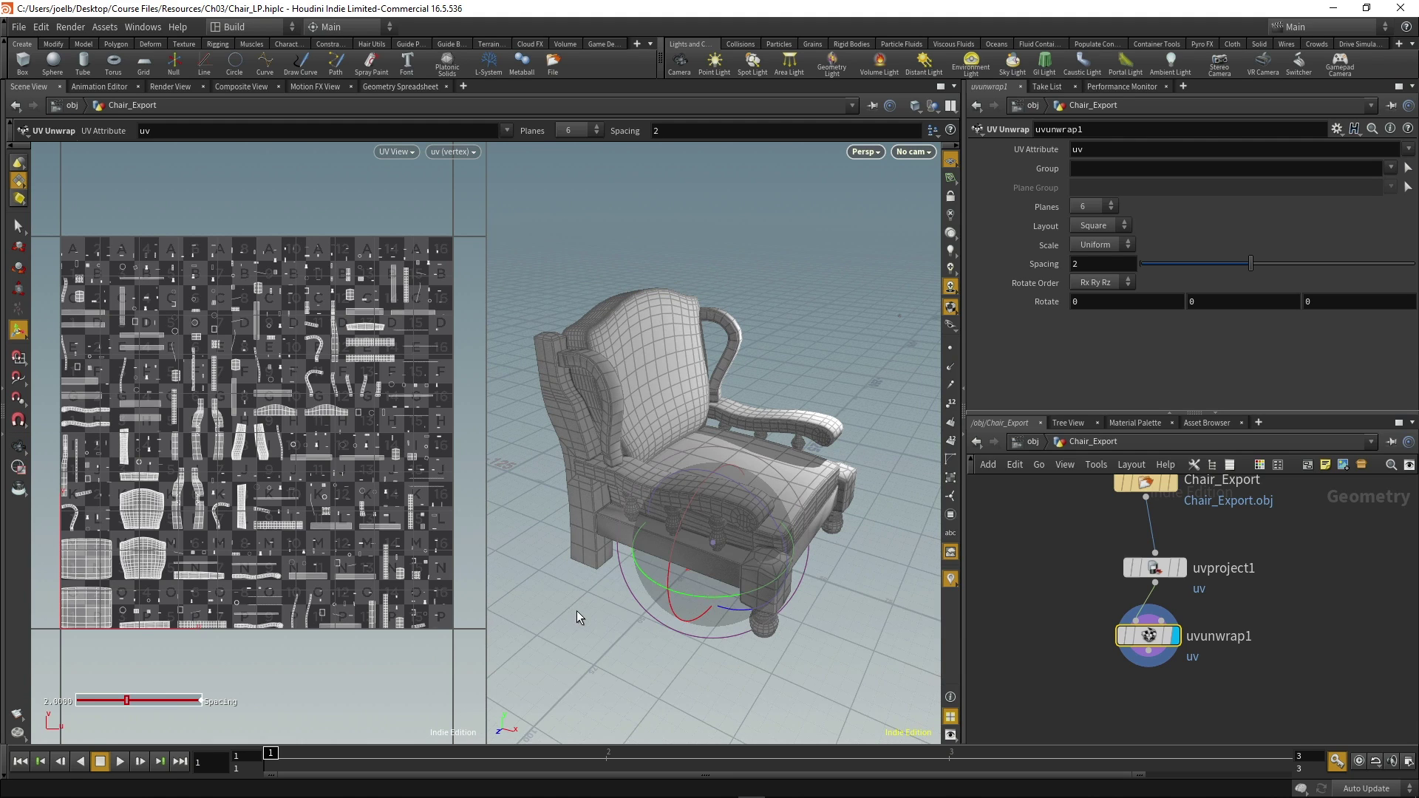
pyautogui.press('Escape')
pyautogui.moveTo(672, 660); pyautogui.dragTo(654, 652)
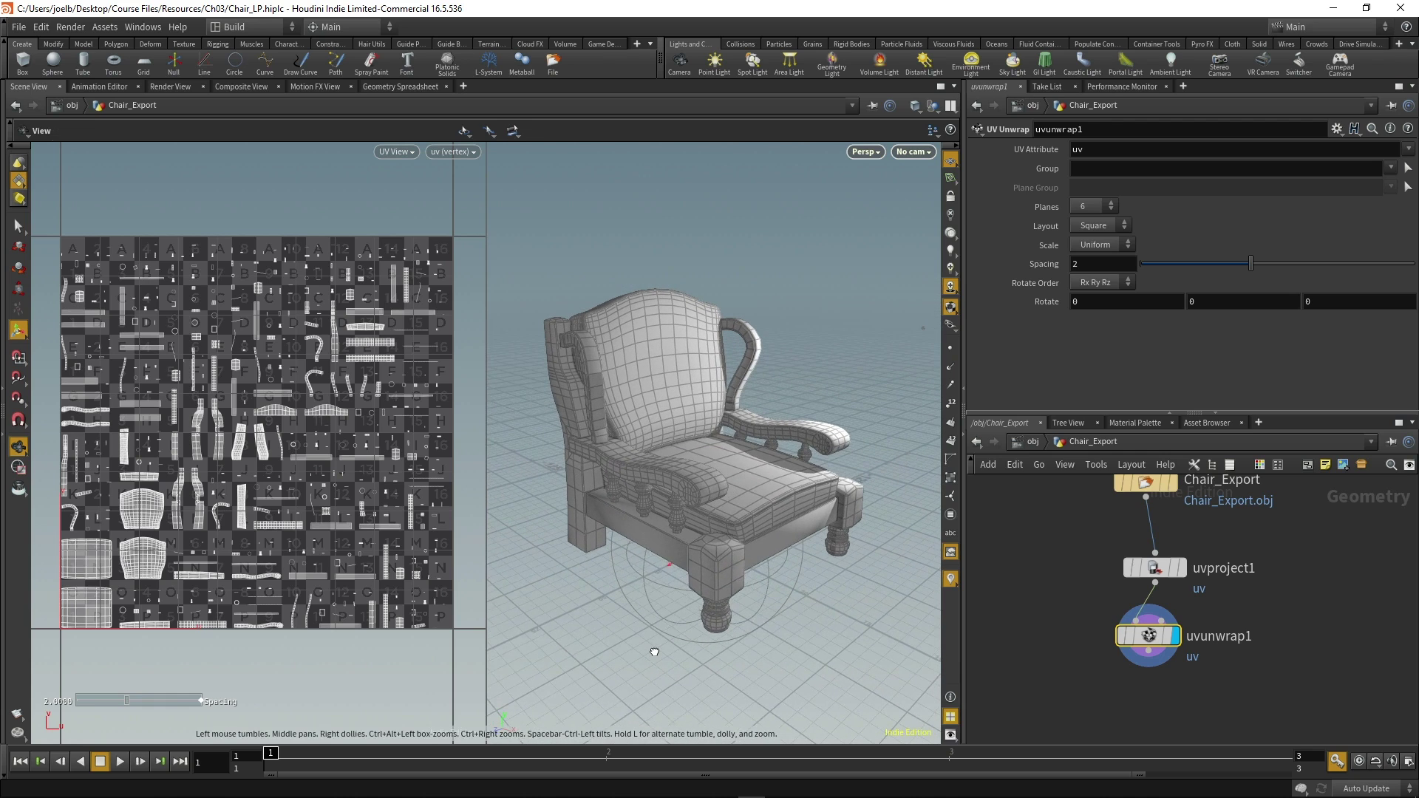
pyautogui.press('Return')
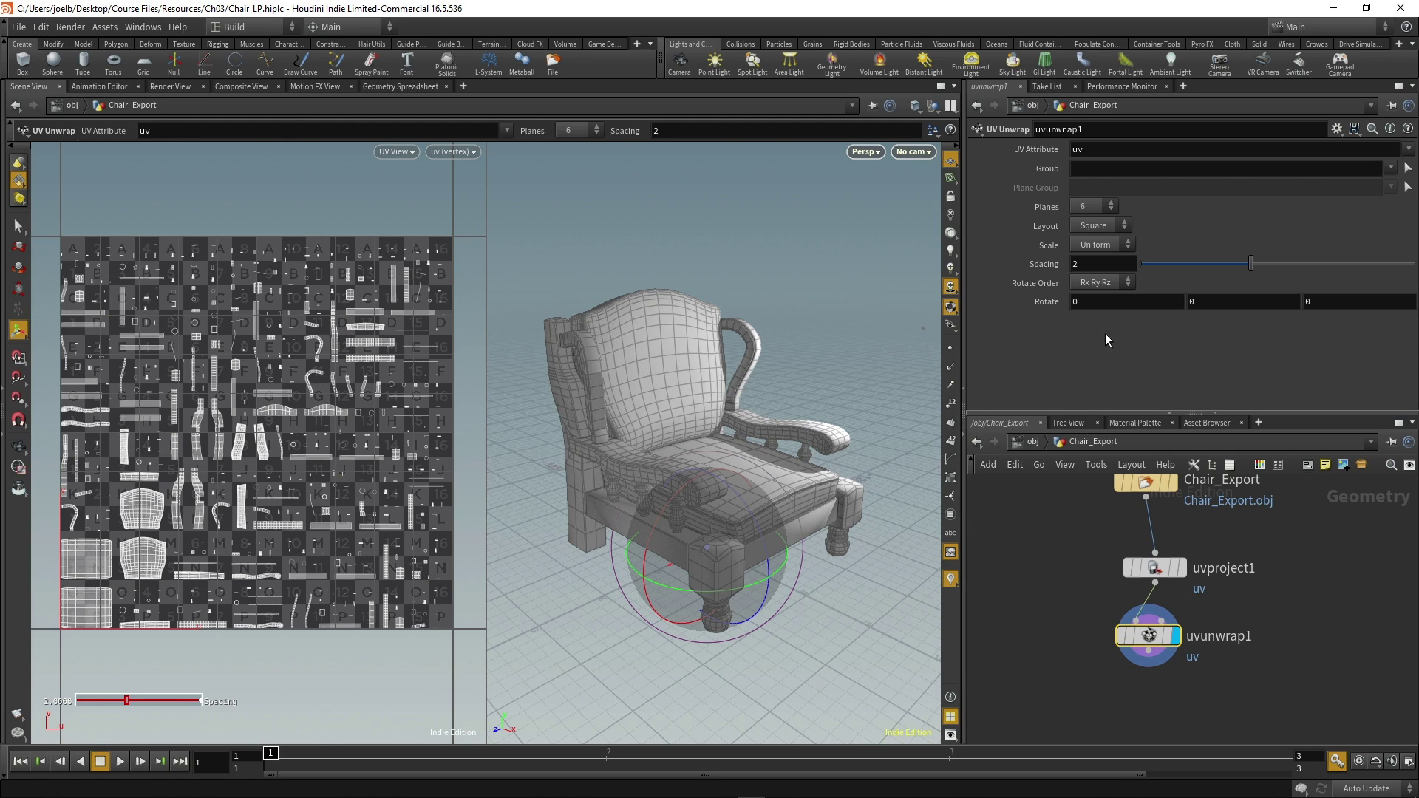
pyautogui.write('0.2')
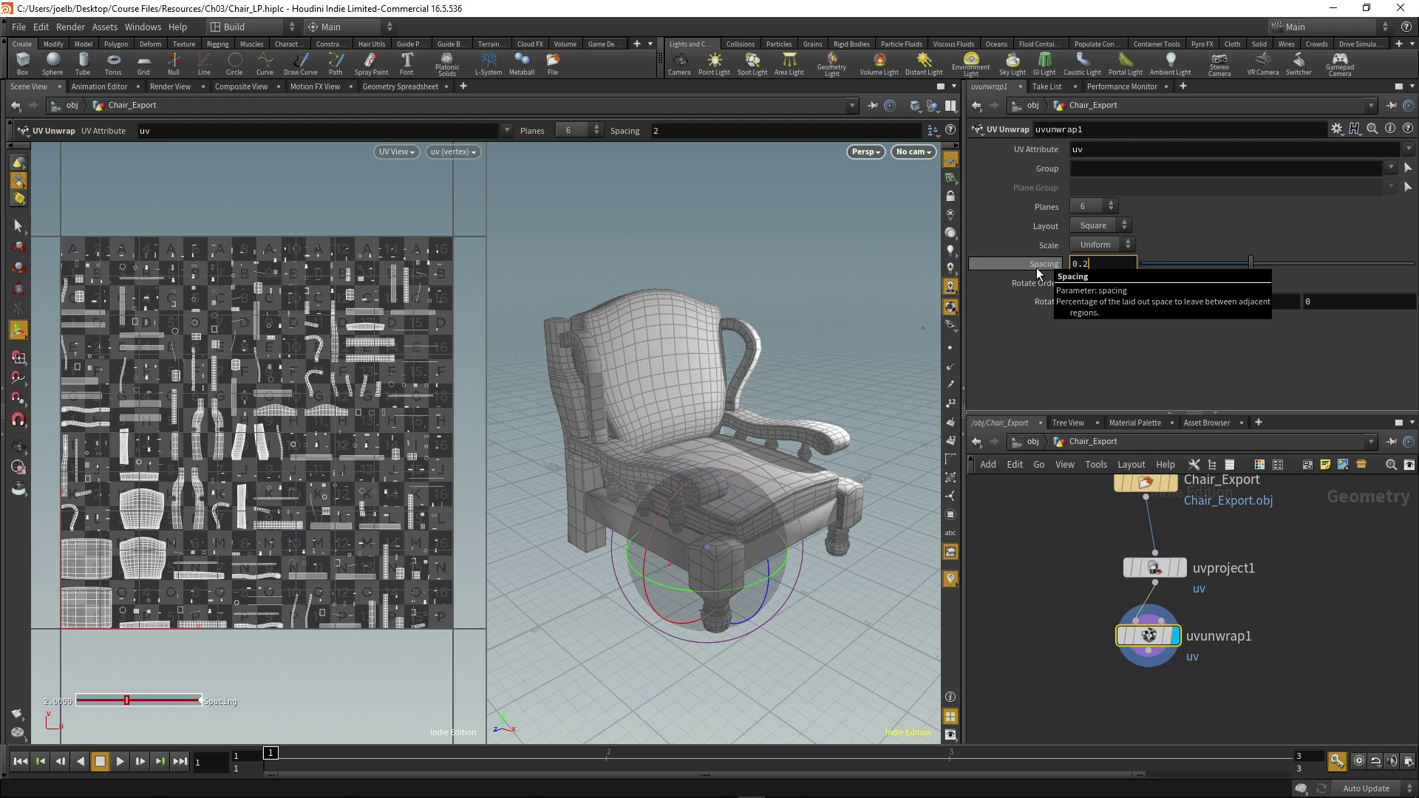
pyautogui.press('Return')
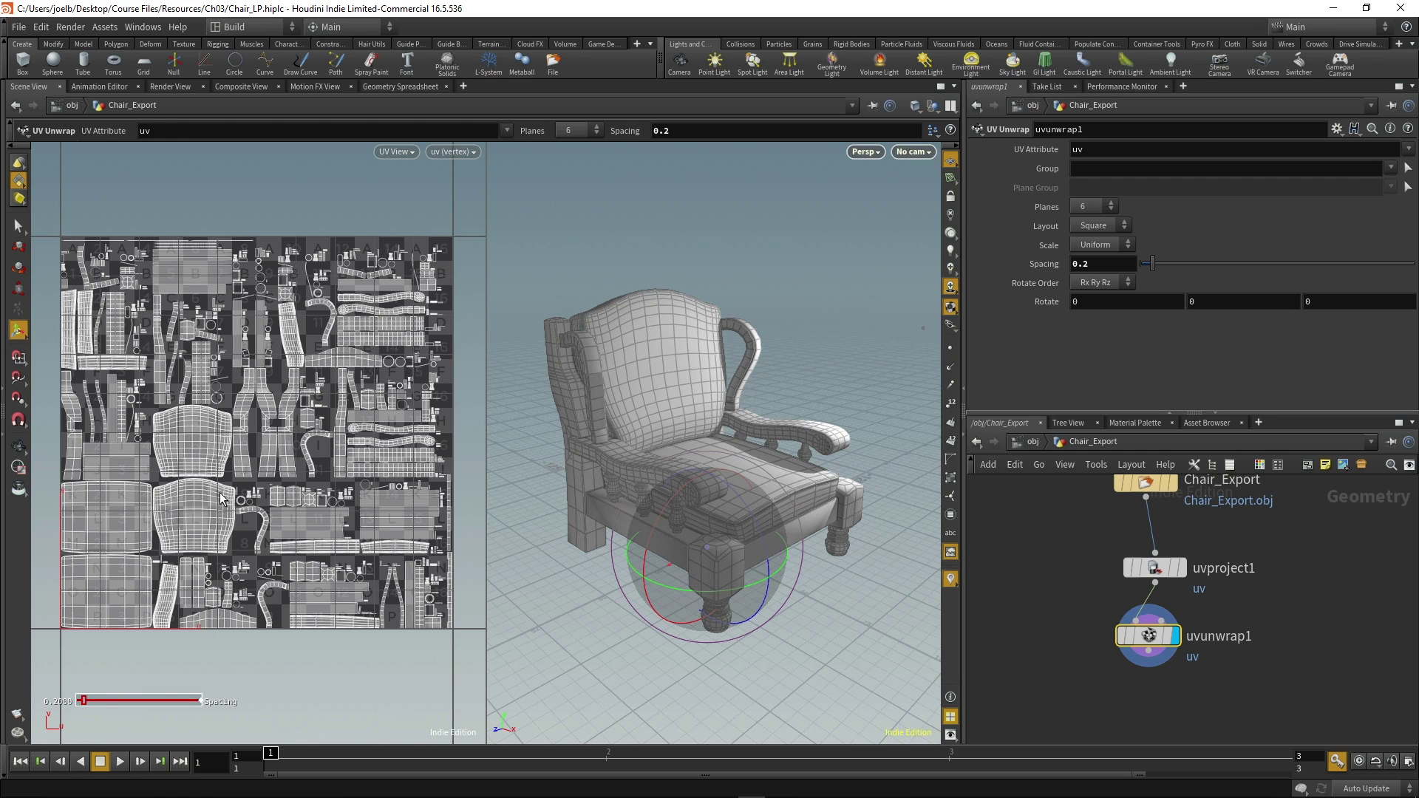
# Try 4 and 8 planes for the UV Unwrap, and return the planes setting to 6.
pyautogui.click(1105, 207)
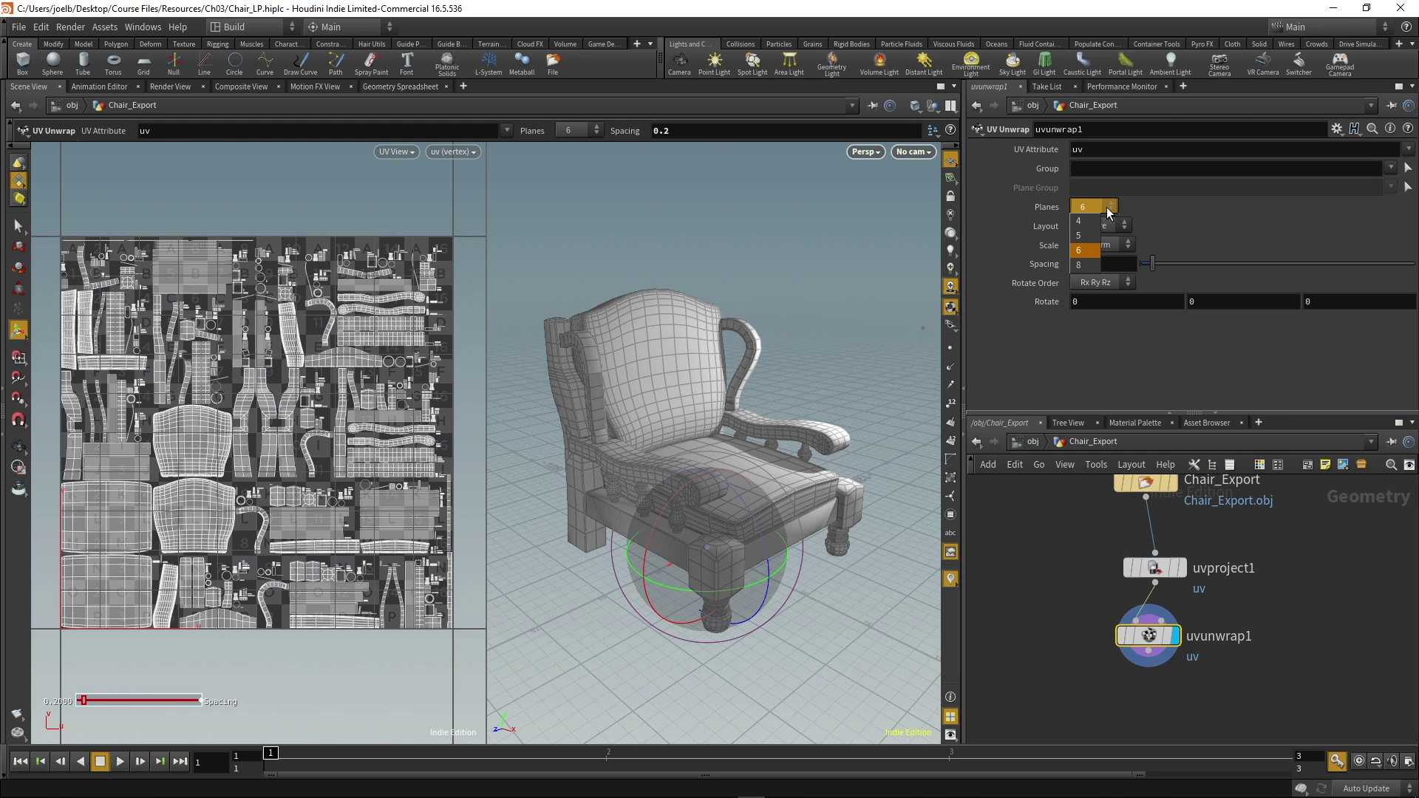
pyautogui.click(1080, 219)
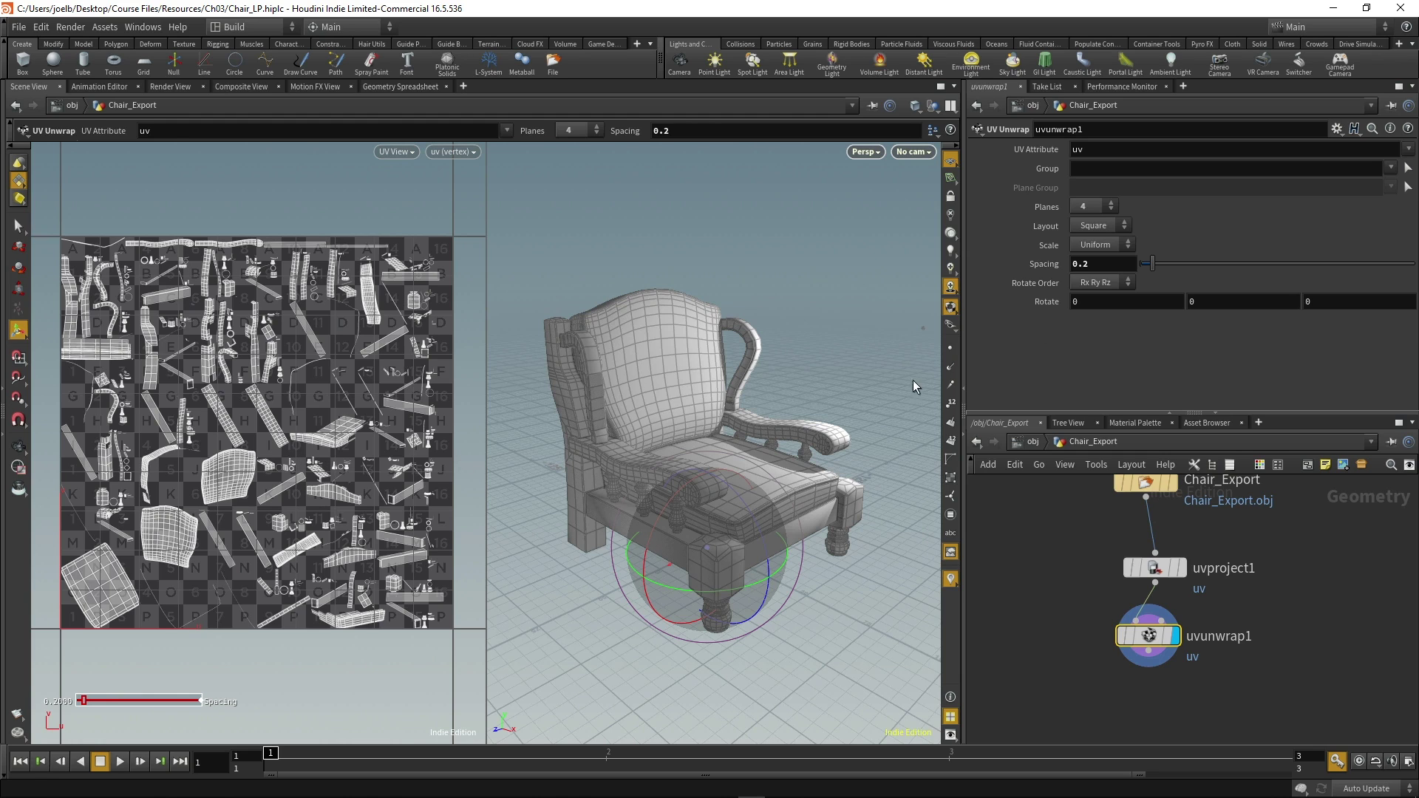
pyautogui.moveTo(1085, 207); pyautogui.dragTo(1088, 266, button='middle')
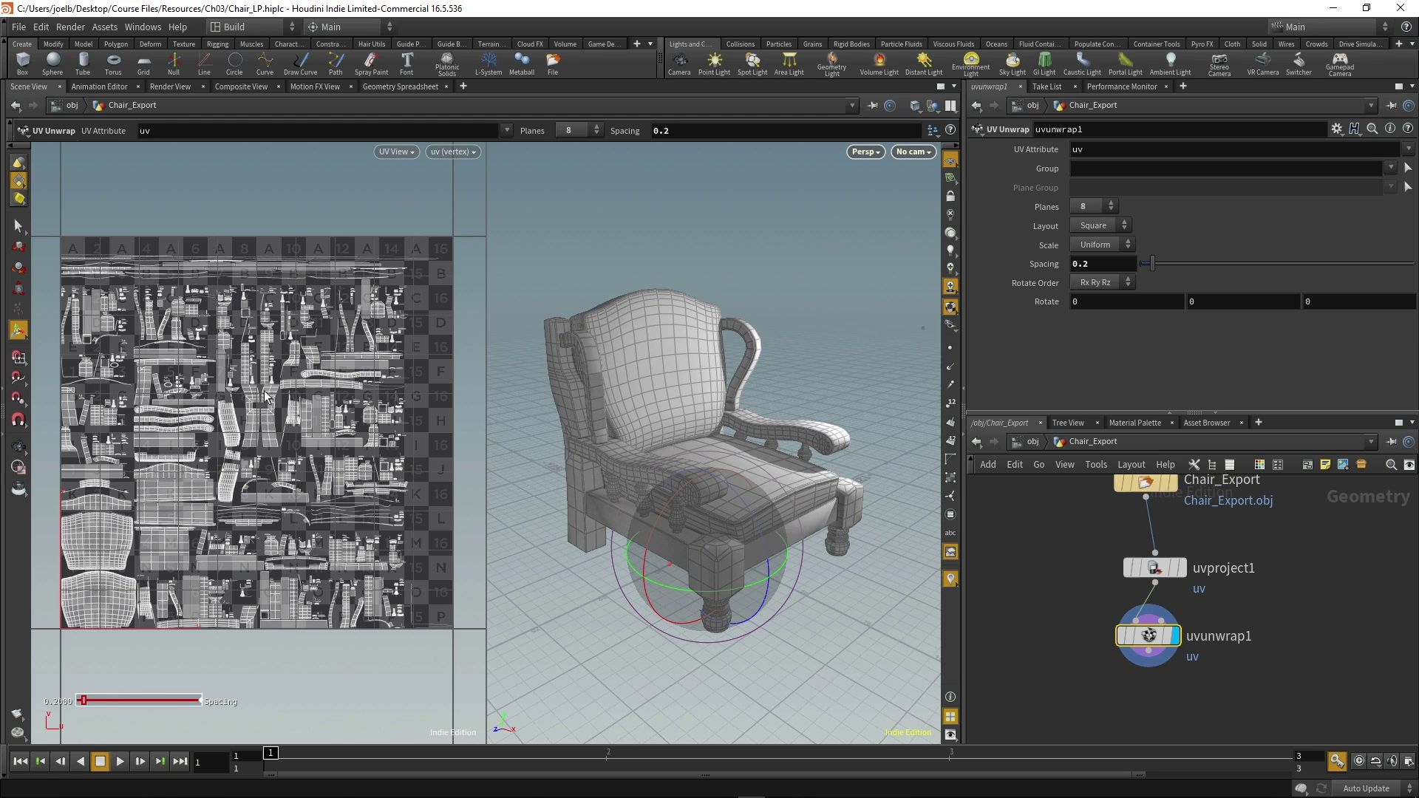
pyautogui.click(1090, 207)
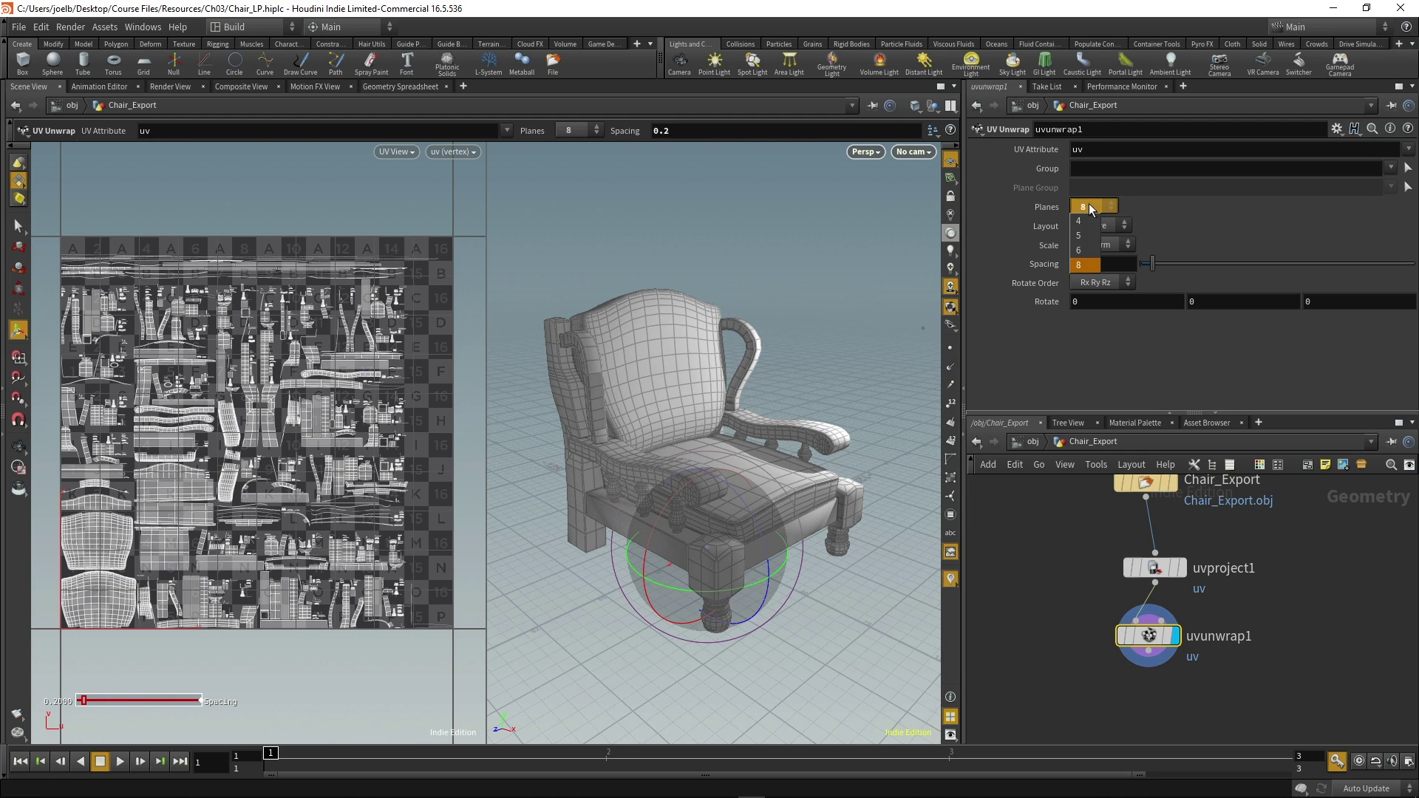
pyautogui.click(1086, 250)
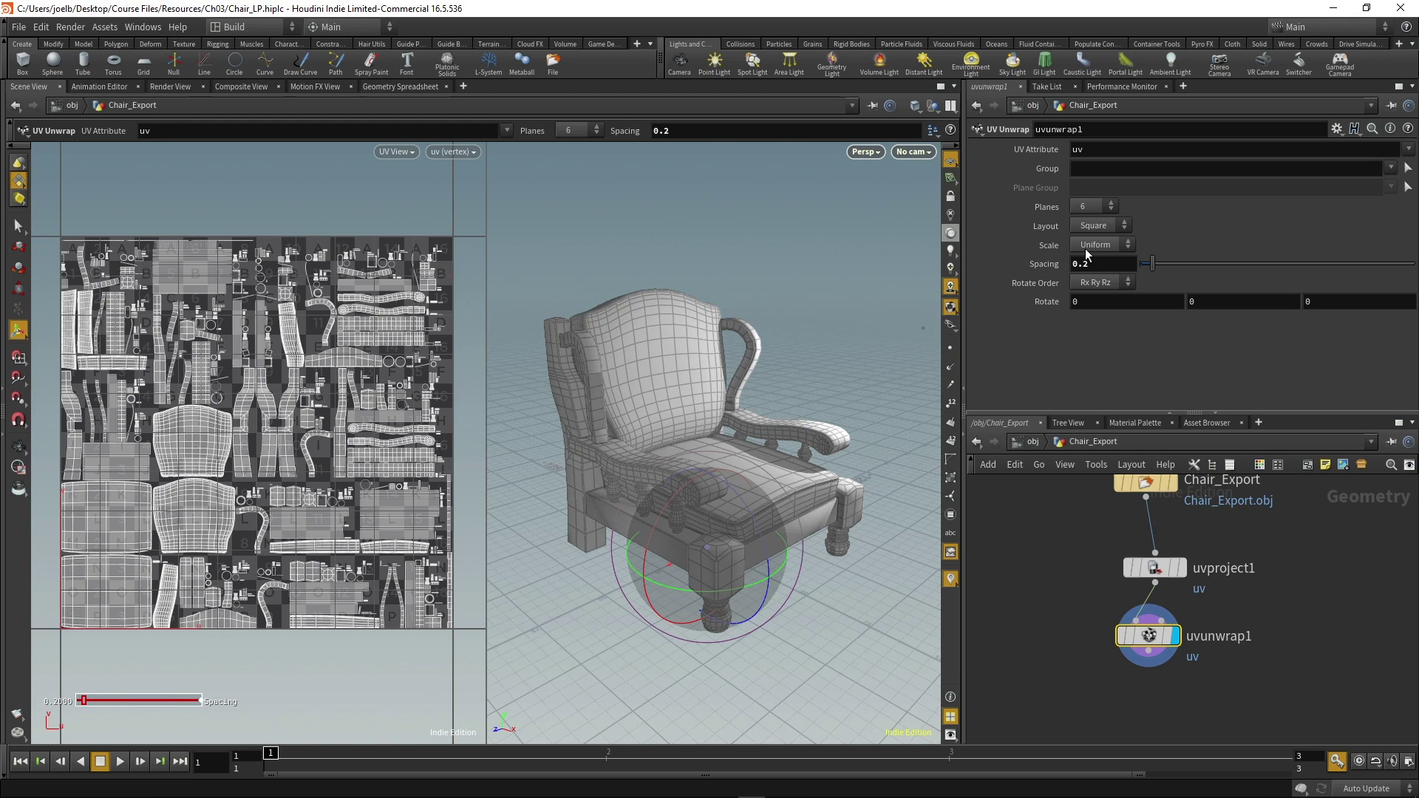